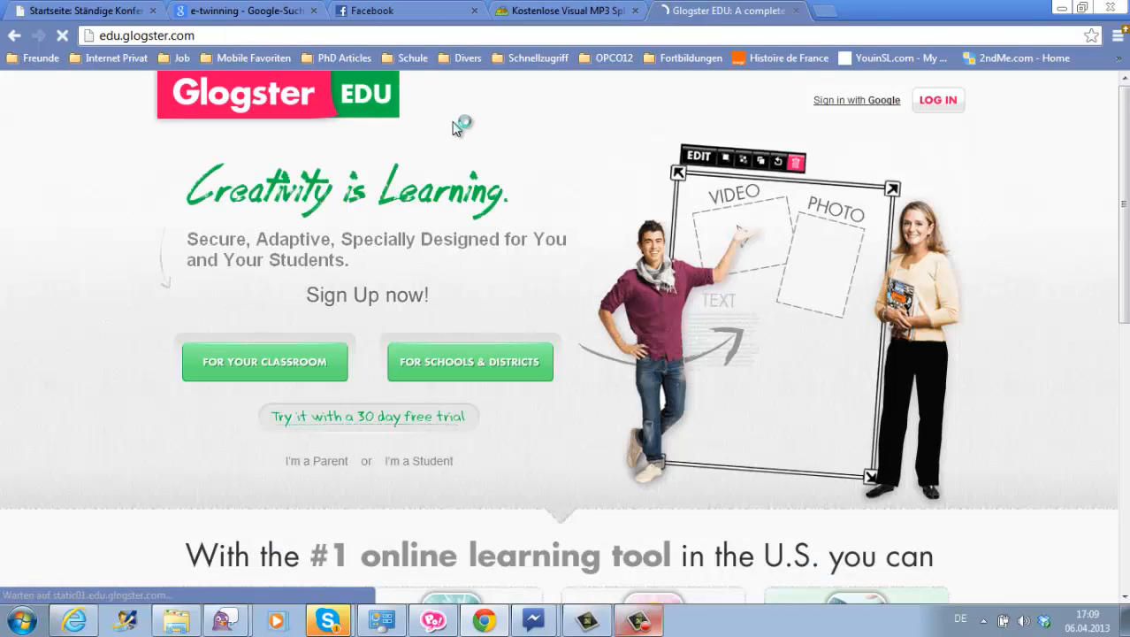
# Log in to Glogster EDU with the account nickname and password
pyautogui.click(938, 101)
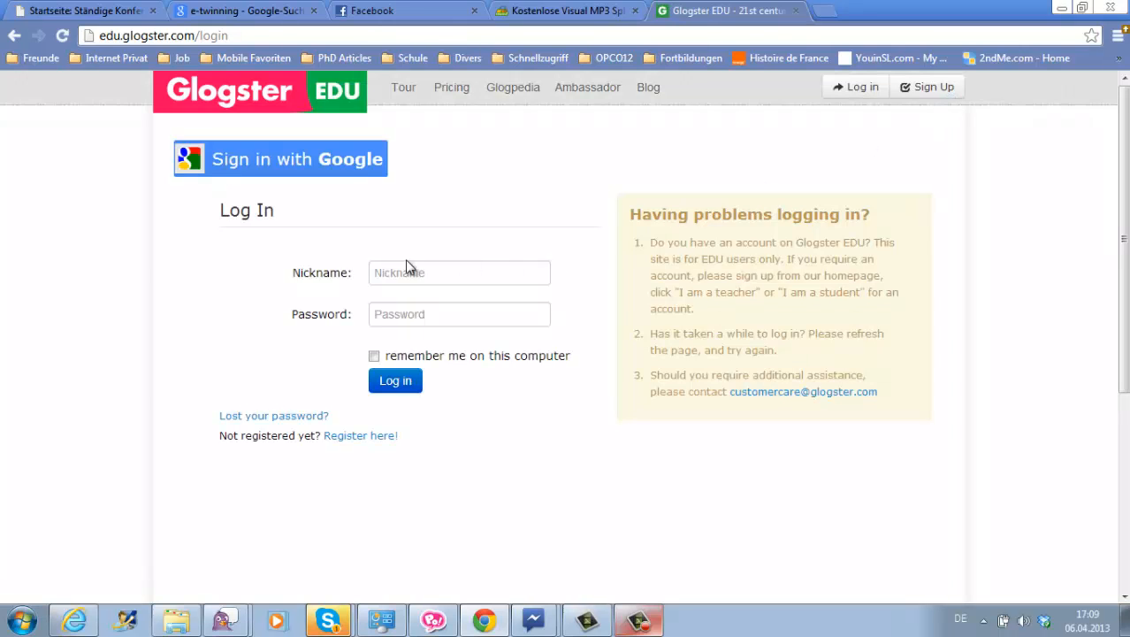
pyautogui.click(395, 269)
pyautogui.write('petiteprof59')
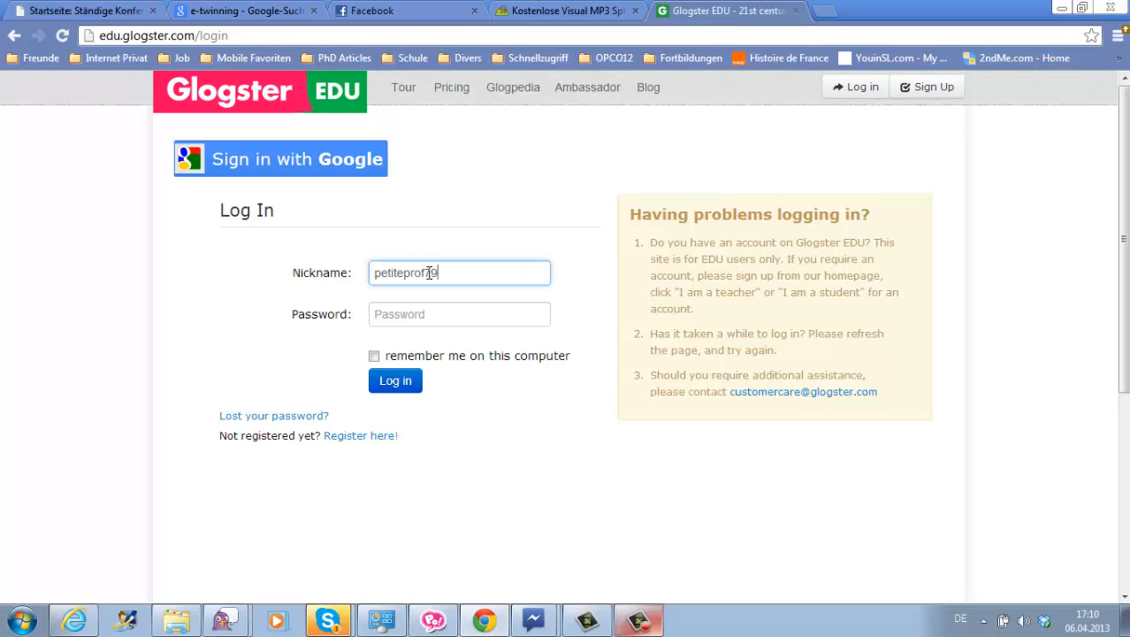
pyautogui.press('Tab')
pyautogui.write('p')
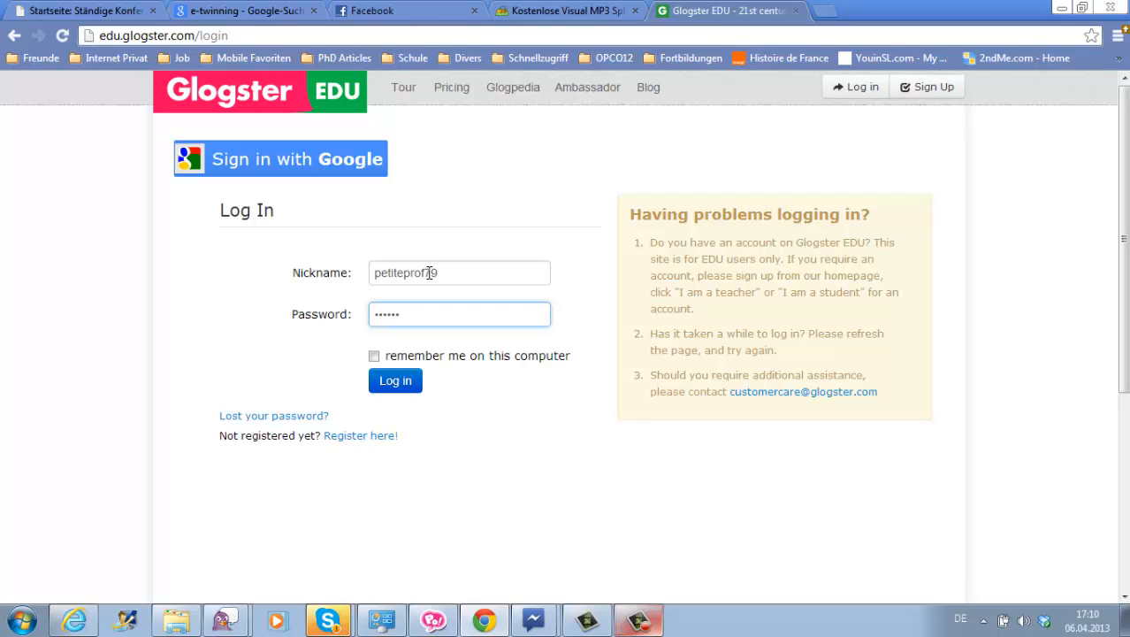
pyautogui.press('Return')
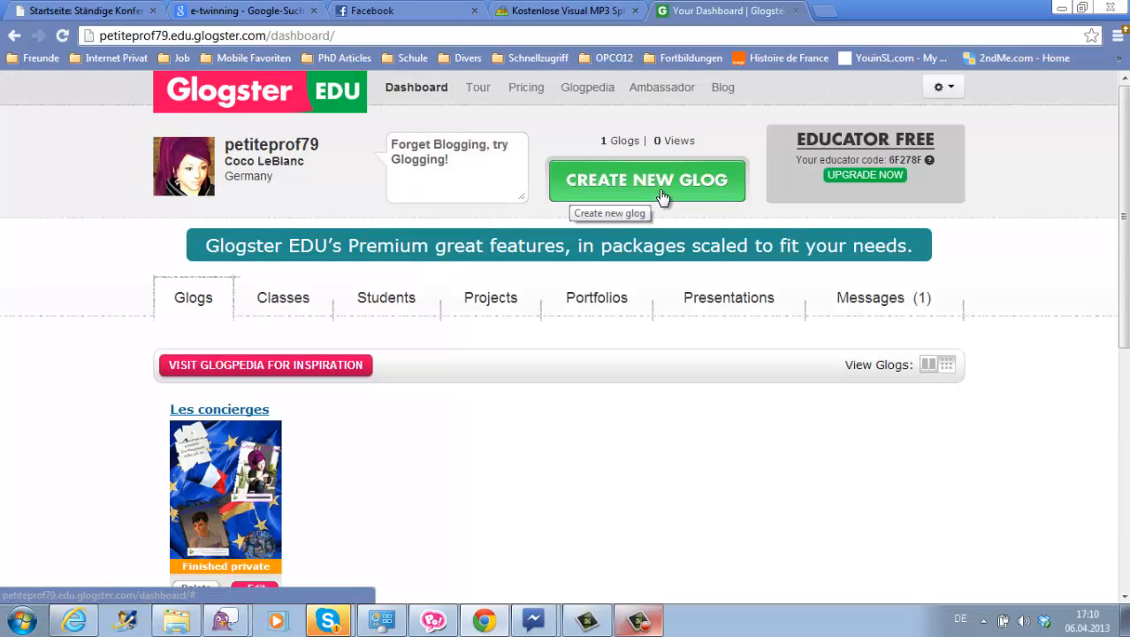
# Create a new glog from the Blank template and delete its sample speech bubble, smiley and lined paper
pyautogui.click(662, 193)
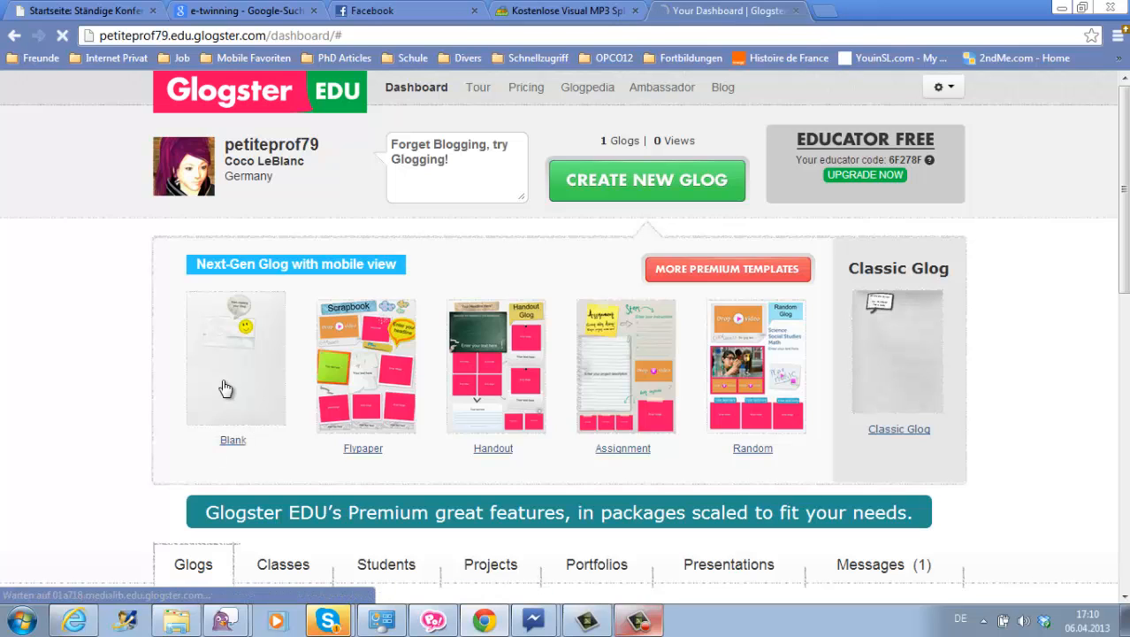
pyautogui.click(226, 388)
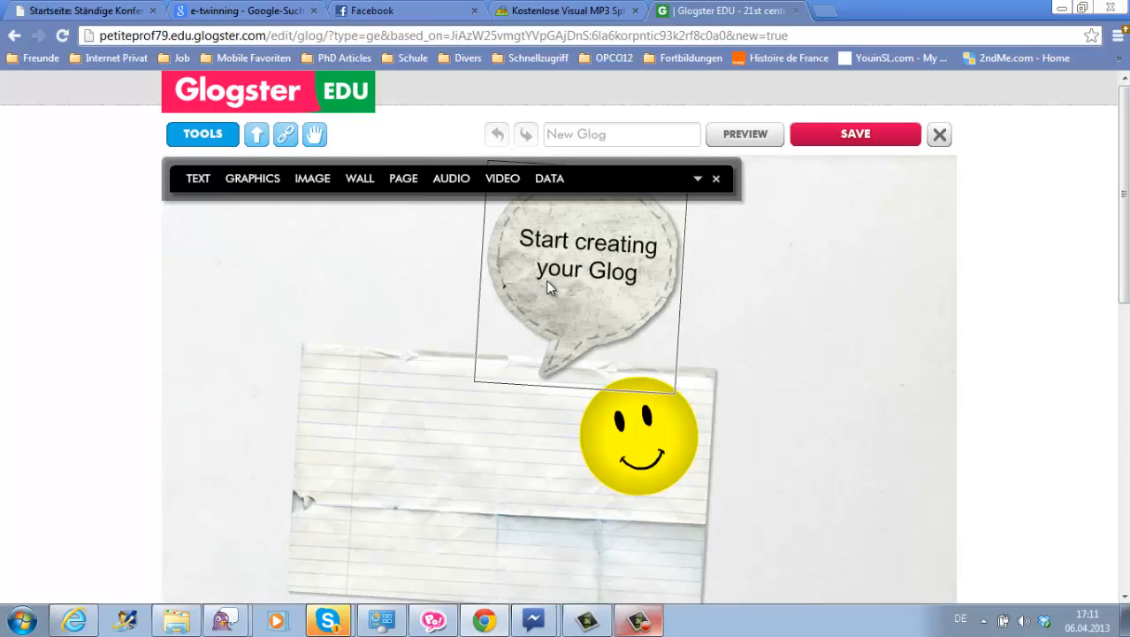
pyautogui.click(560, 289)
pyautogui.moveTo(559, 285); pyautogui.dragTo(547, 351)
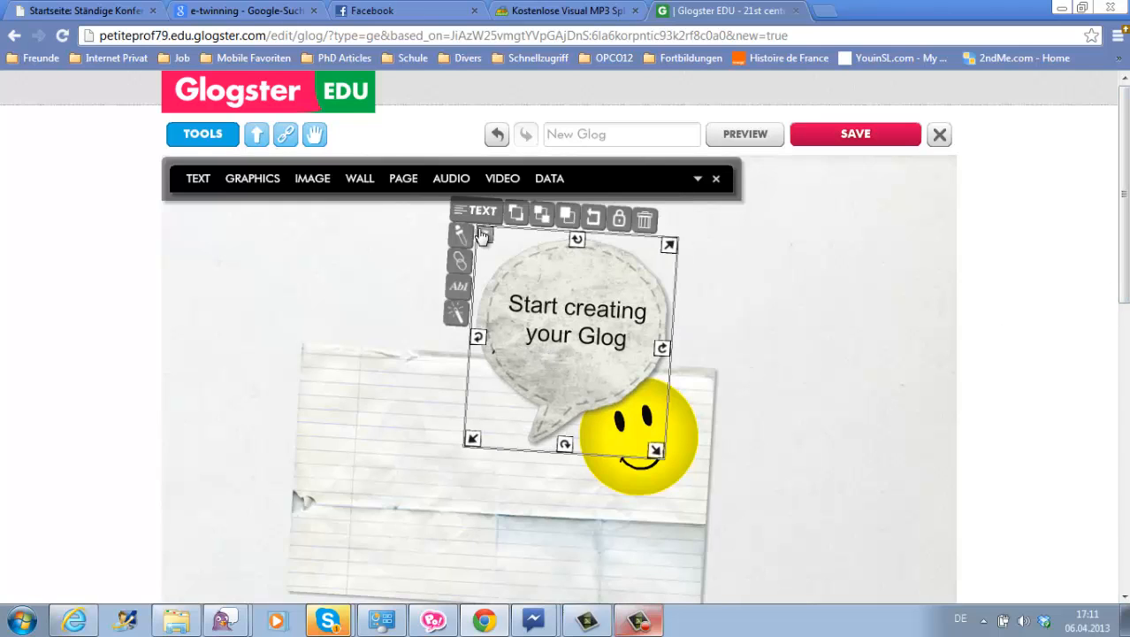
pyautogui.click(644, 221)
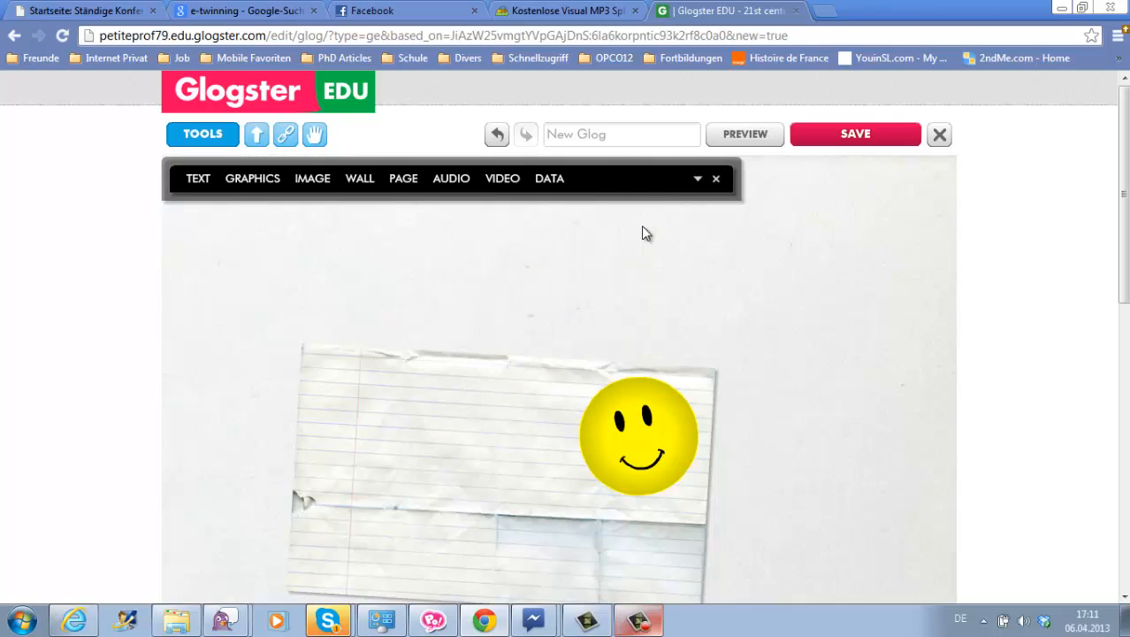
pyautogui.click(645, 430)
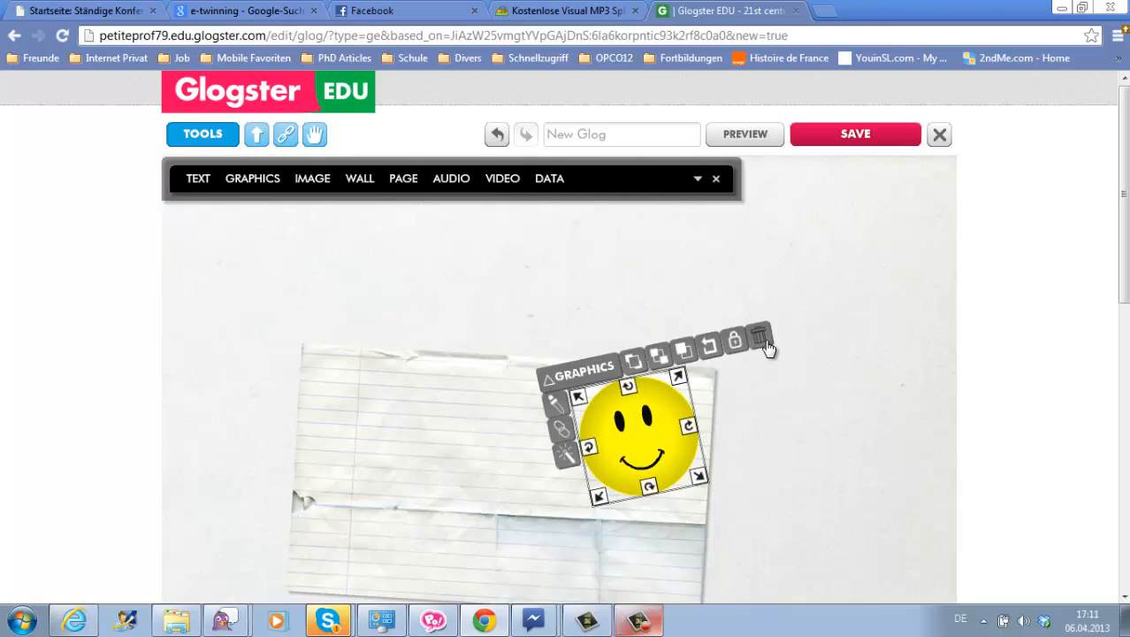
pyautogui.click(762, 341)
pyautogui.click(607, 437)
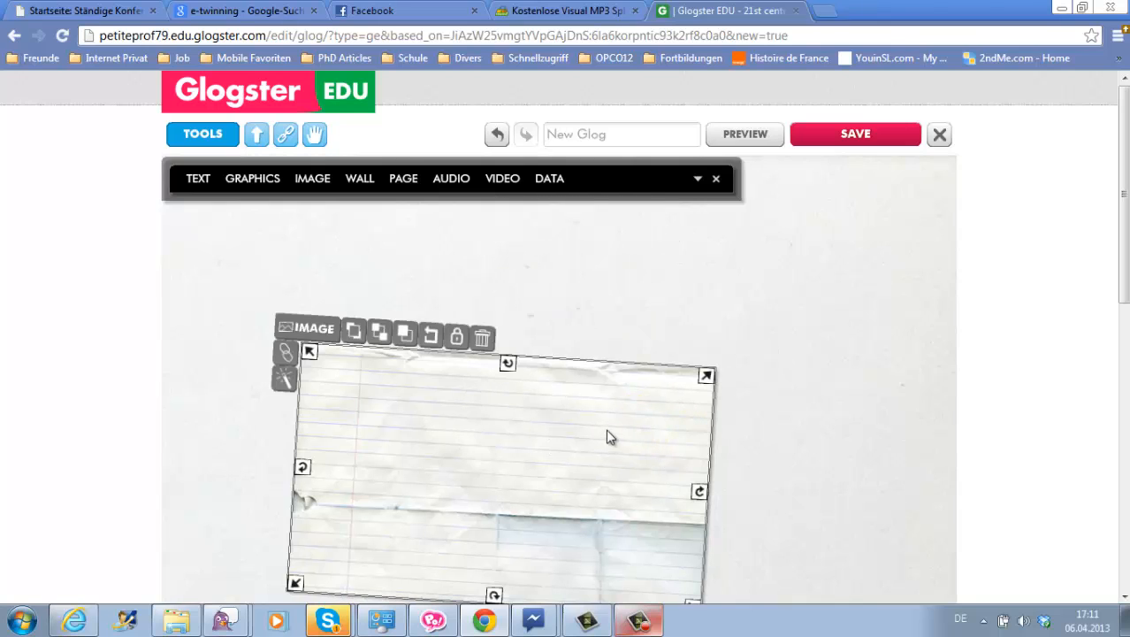
pyautogui.click(482, 338)
pyautogui.moveTo(1123, 243); pyautogui.dragTo(1125, 199)
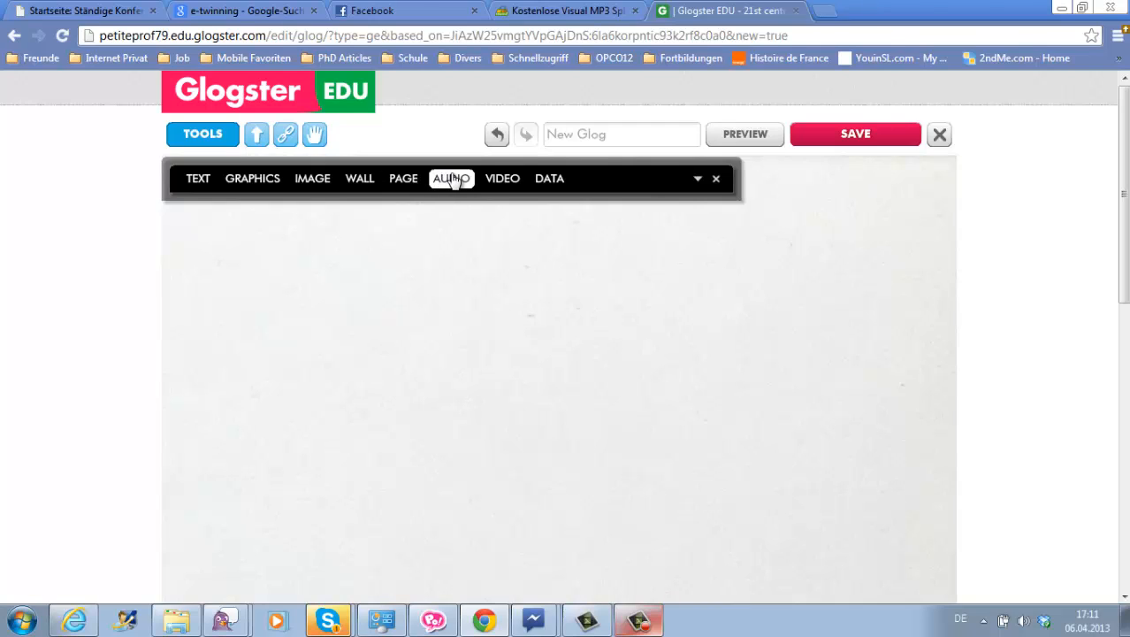
# Add the plain Abc text element from the Papers category to the glog and close the tool window
pyautogui.click(200, 184)
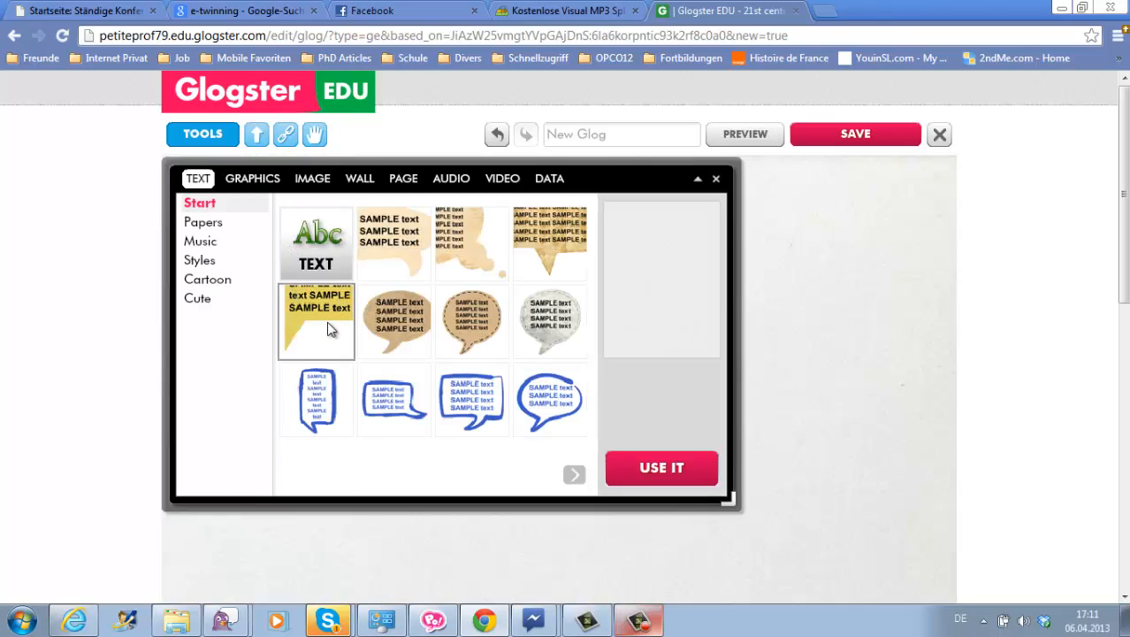
pyautogui.click(212, 223)
pyautogui.click(319, 242)
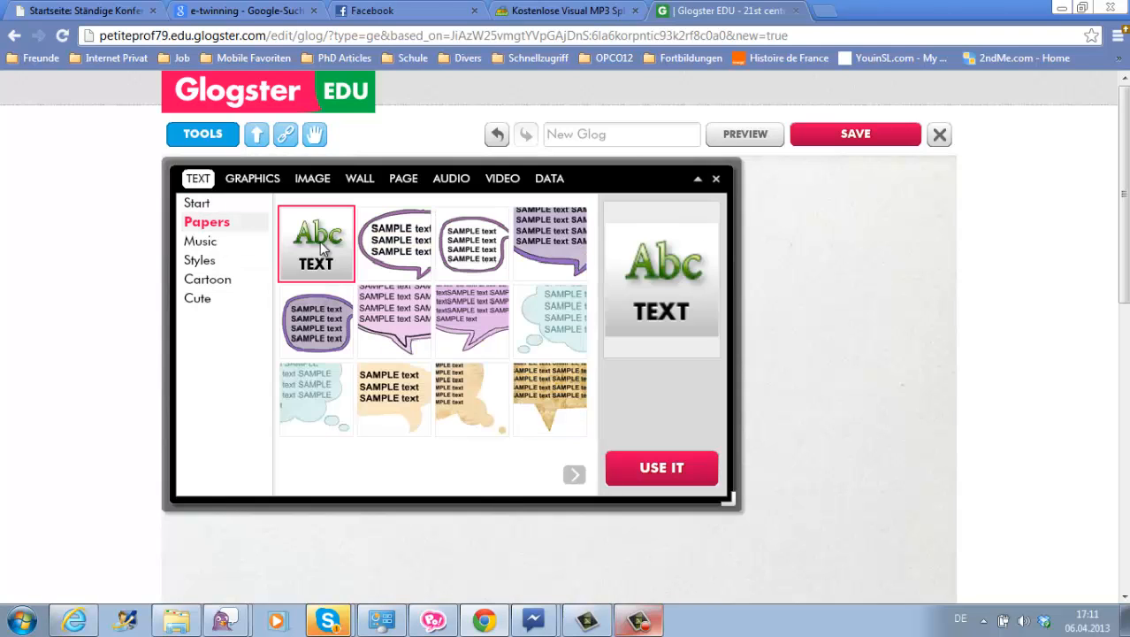
pyautogui.click(679, 476)
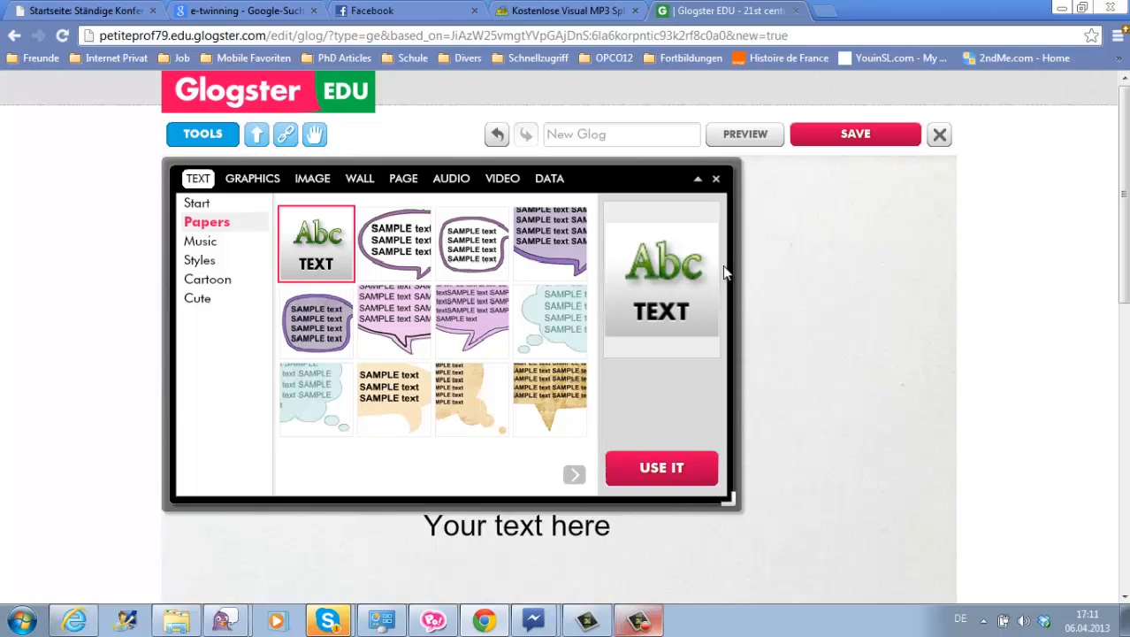
pyautogui.click(715, 178)
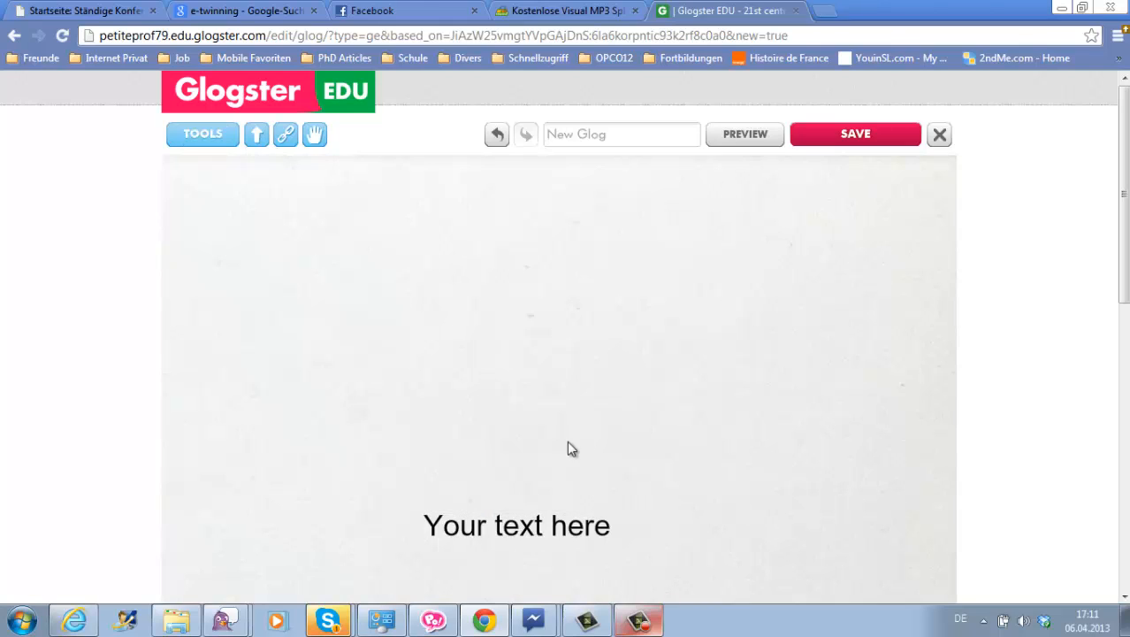
# Replace the placeholder text of the new text element with "Groupe Un"
pyautogui.click(485, 538)
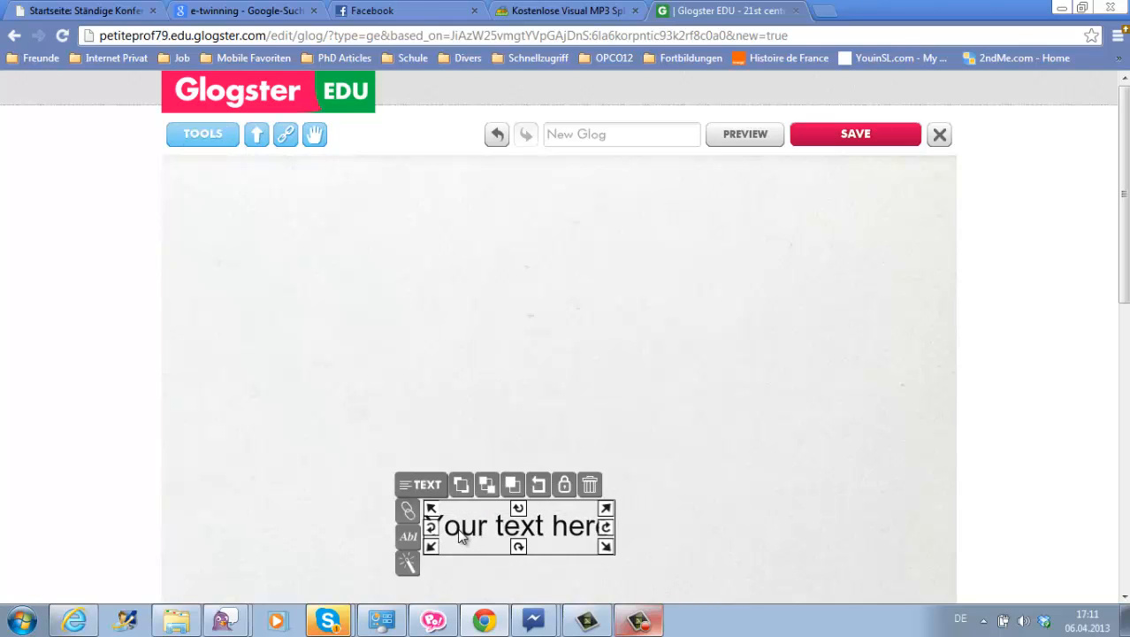
pyautogui.doubleClick(458, 537)
pyautogui.click(458, 528)
pyautogui.press('Delete')
pyautogui.press('Delete')
pyautogui.press('Delete')
pyautogui.press('Delete')
pyautogui.press('Delete')
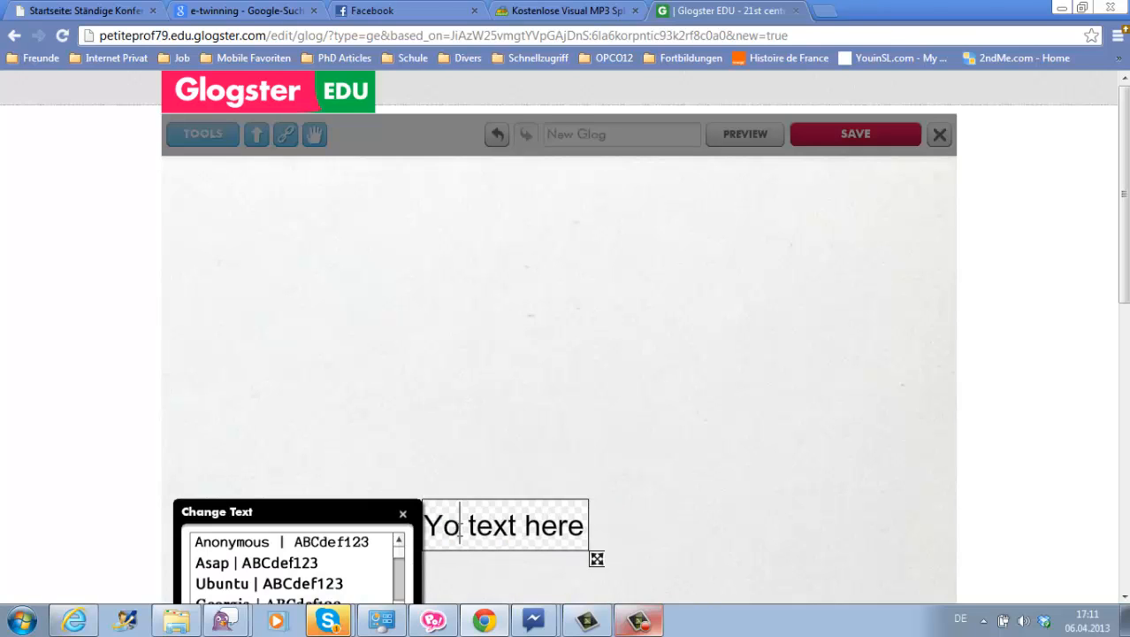
pyautogui.press('Delete')
pyautogui.press('Delete')
pyautogui.press('Delete')
pyautogui.press('Delete')
pyautogui.press('Delete')
pyautogui.press('Delete')
pyautogui.press('Delete')
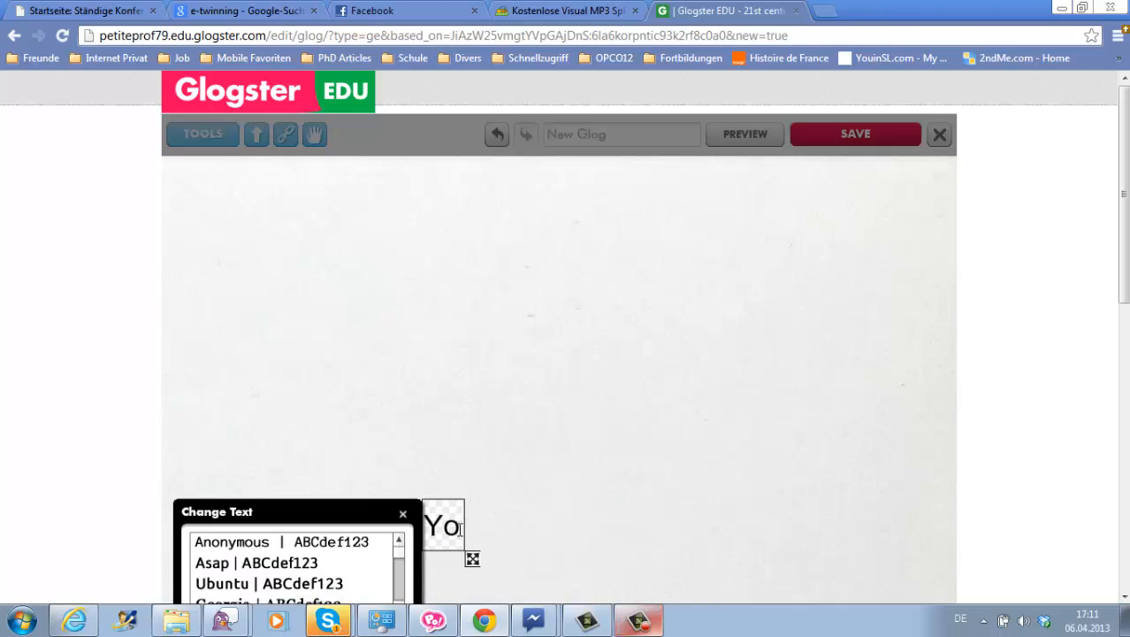
pyautogui.press('BackSpace')
pyautogui.press('BackSpace')
pyautogui.write('Groupe Un')
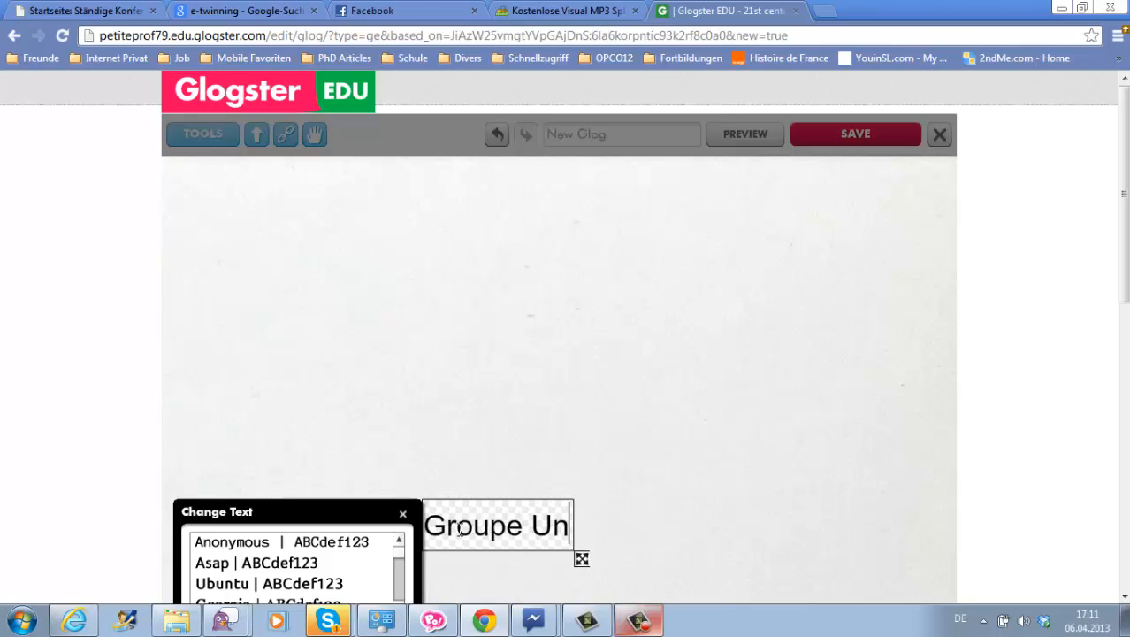
pyautogui.press('Return')
pyautogui.press('BackSpace')
pyautogui.click(490, 426)
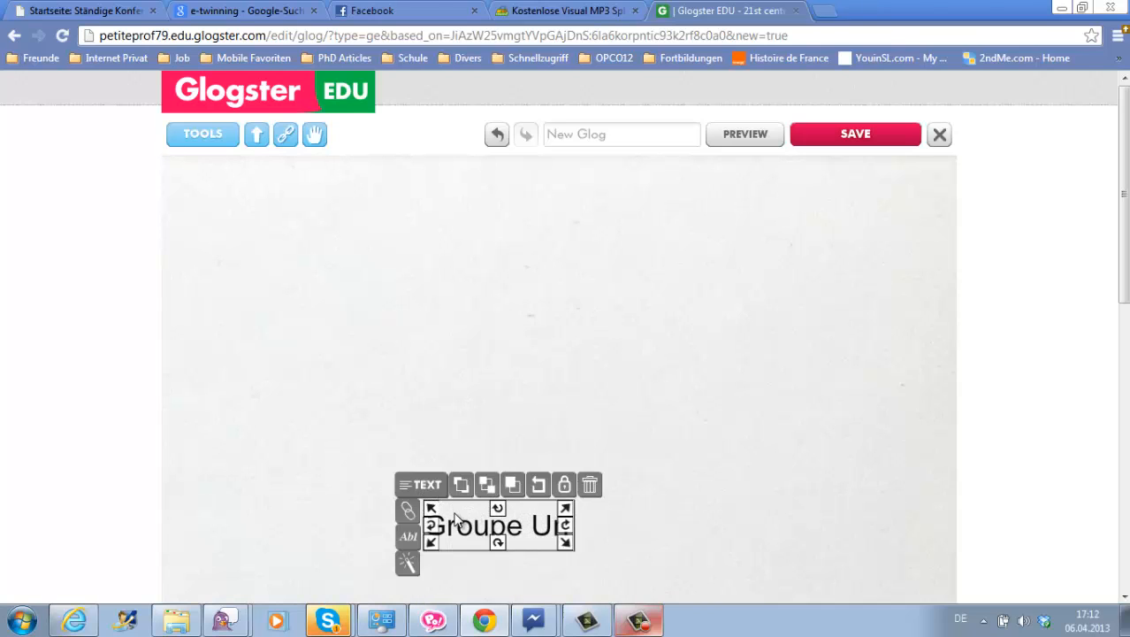
# Move the "Groupe Un" text to the upper-left corner of the glog and tilt it counter-clockwise
pyautogui.moveTo(467, 547); pyautogui.dragTo(238, 254)
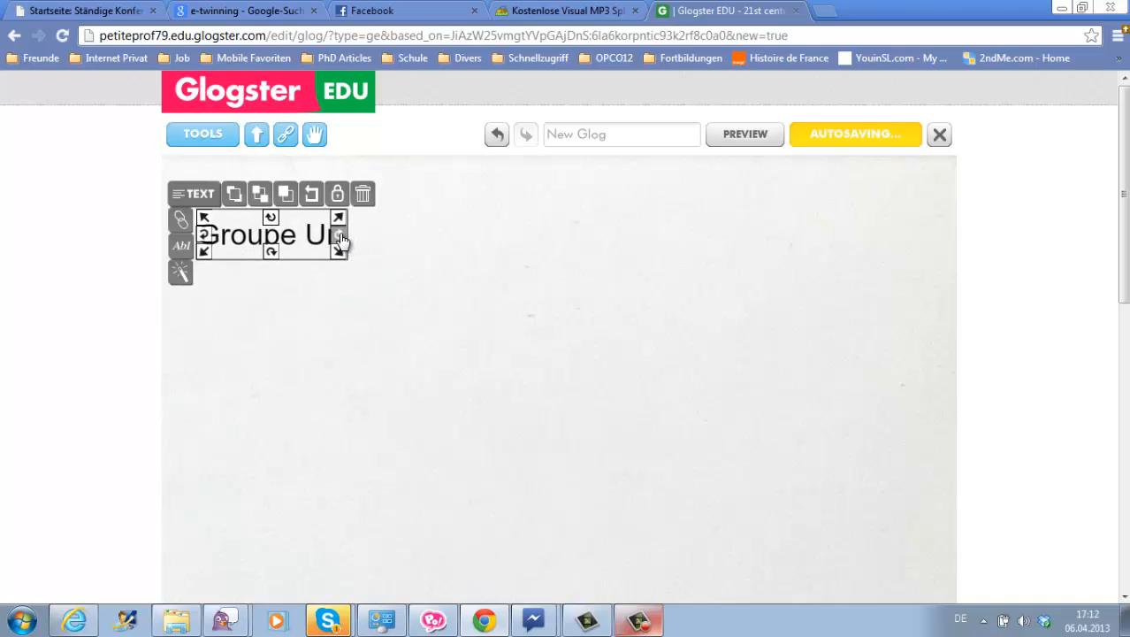
pyautogui.moveTo(337, 235)
pyautogui.mouseDown()
pyautogui.moveTo(342, 213)
pyautogui.moveTo(348, 233)
pyautogui.moveTo(425, 246)
pyautogui.moveTo(321, 232)
pyautogui.mouseUp()
pyautogui.click(393, 319)
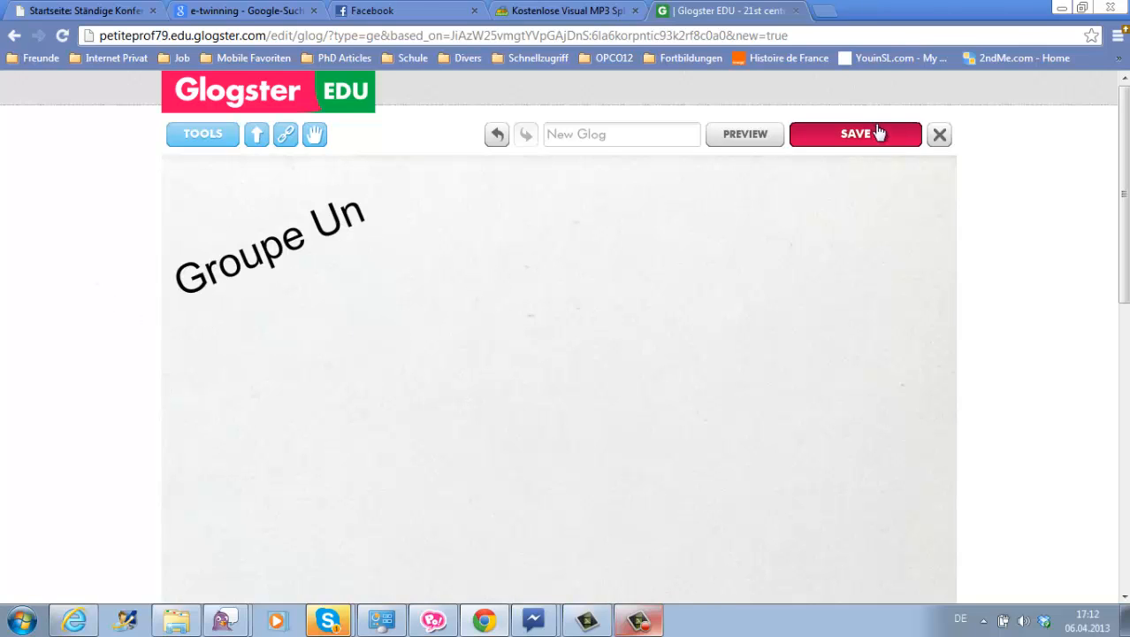
# Name the glog "Groupe Un"
pyautogui.click(632, 138)
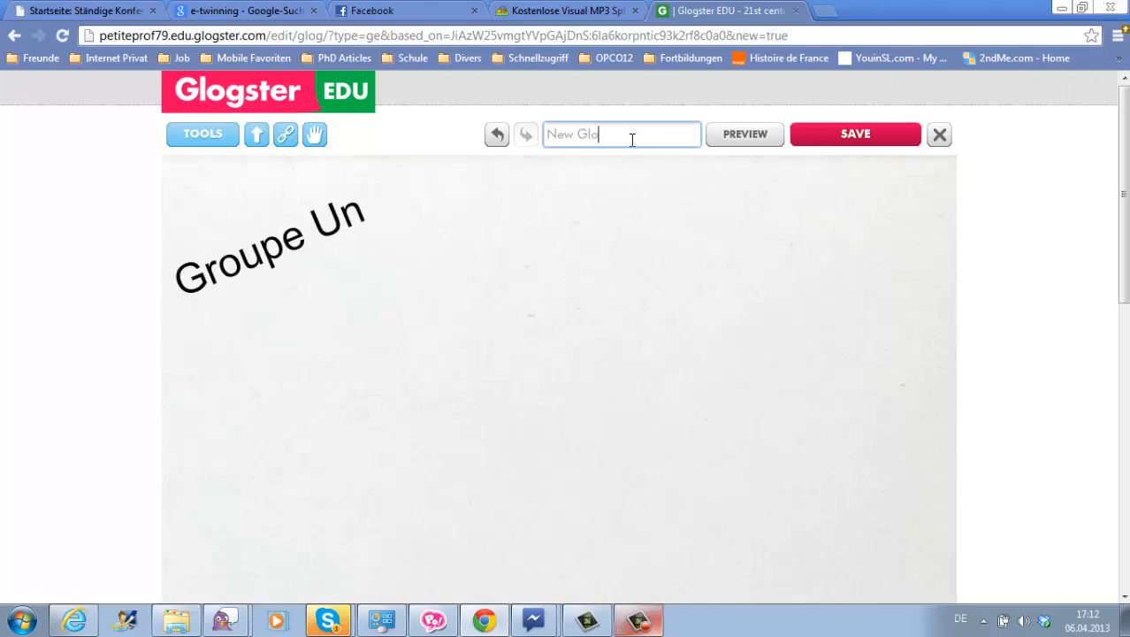
pyautogui.press('BackSpace')
pyautogui.press('BackSpace')
pyautogui.press('BackSpace')
pyautogui.press('BackSpace')
pyautogui.press('BackSpace')
pyautogui.press('BackSpace')
pyautogui.press('BackSpace')
pyautogui.write('Groupe Un')
# Save the glog with discipline World Languages and privacy Finished, keeping the URL ending groupe-un, and return to editing
pyautogui.click(851, 139)
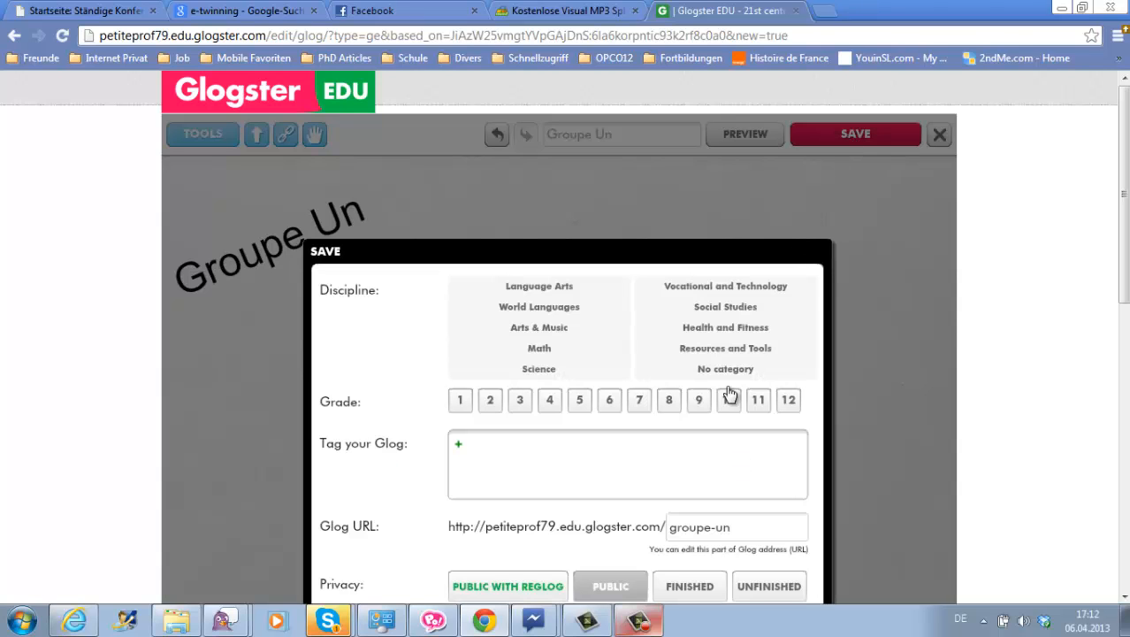
pyautogui.moveTo(1125, 211); pyautogui.dragTo(1126, 299)
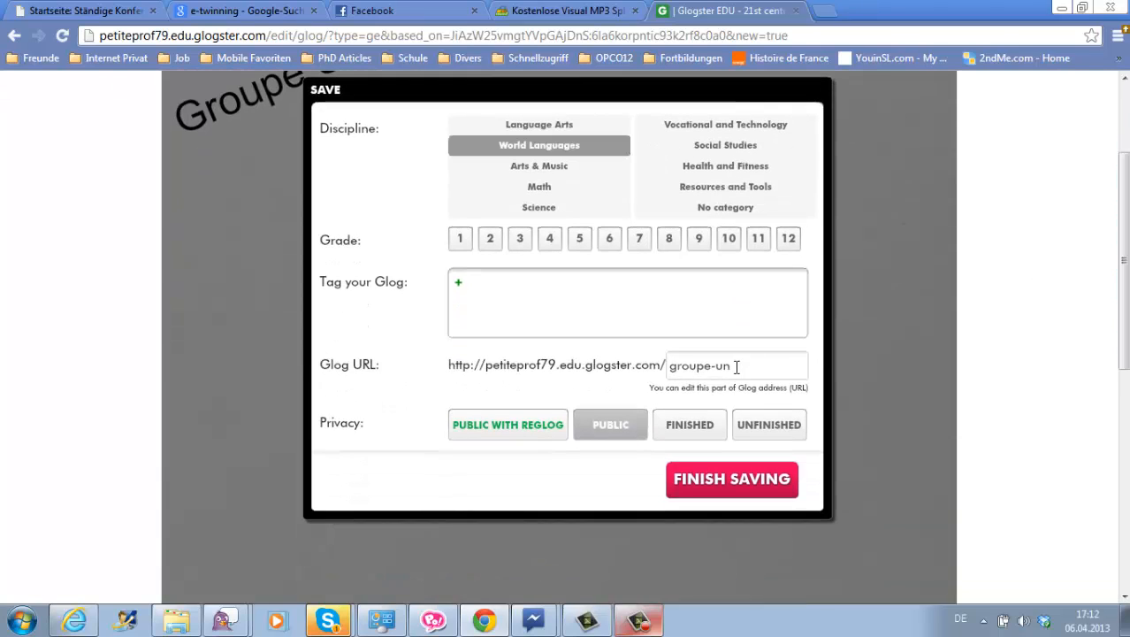
pyautogui.click(745, 367)
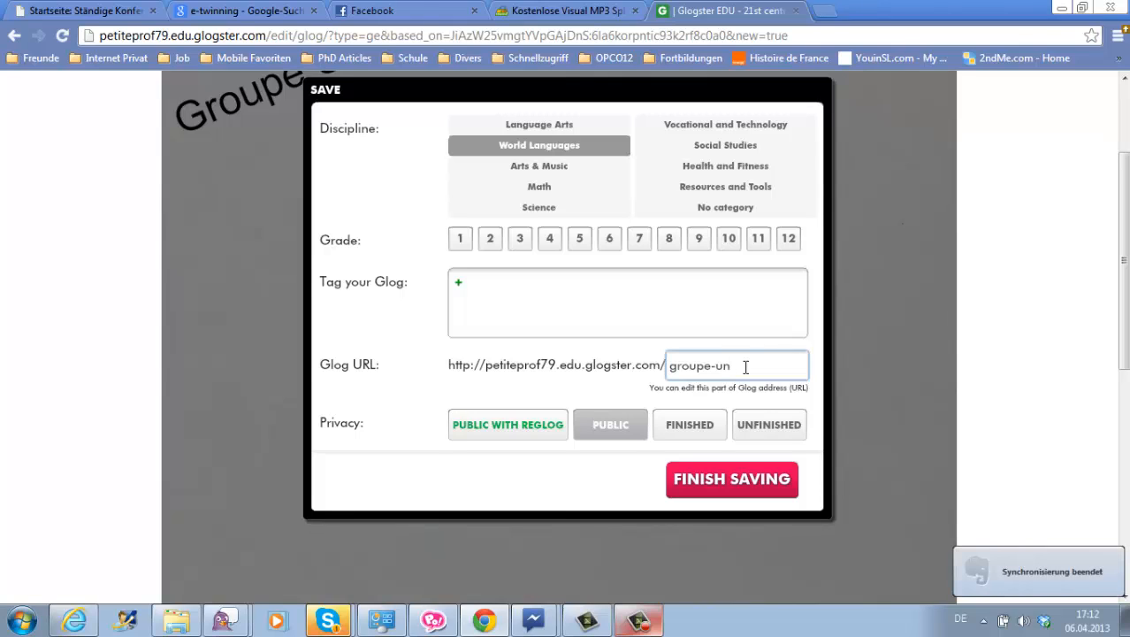
pyautogui.click(702, 439)
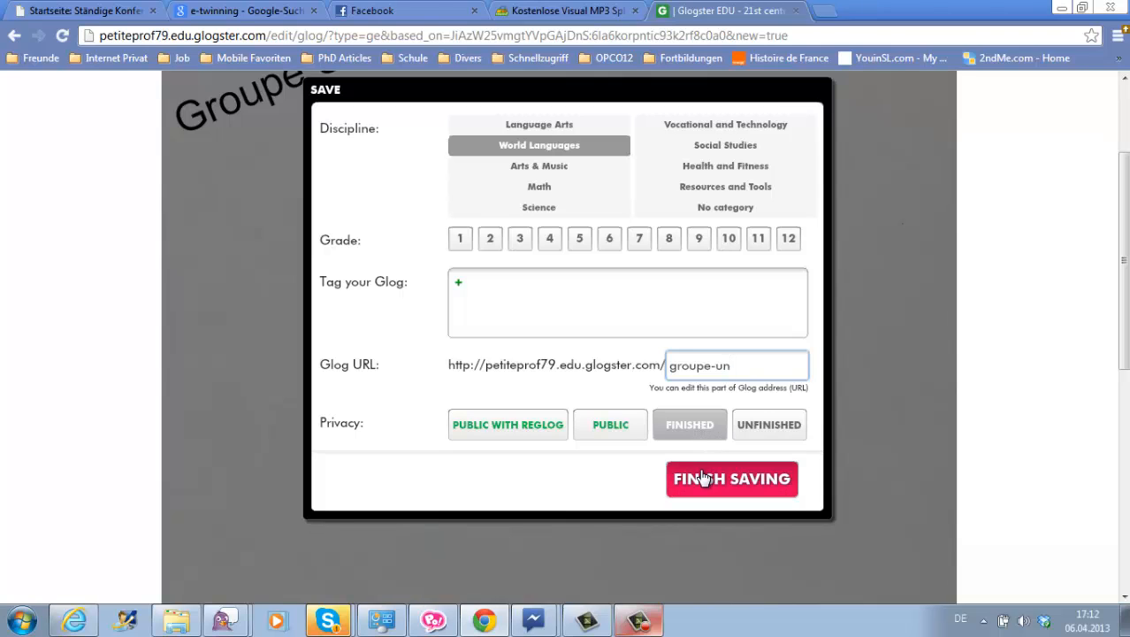
pyautogui.click(705, 478)
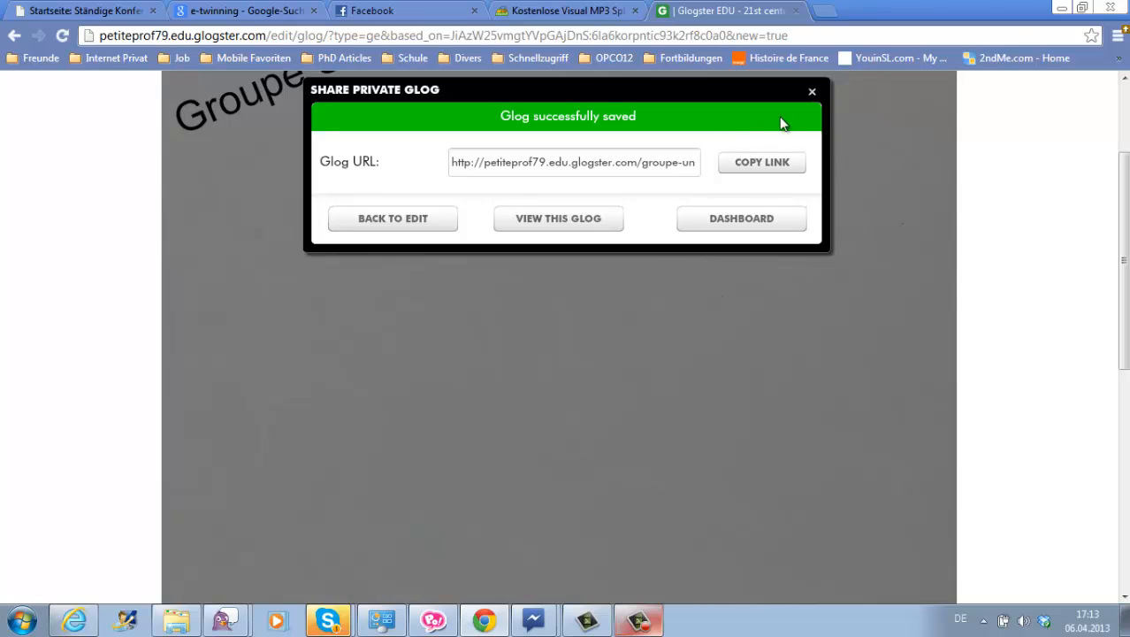
pyautogui.click(812, 92)
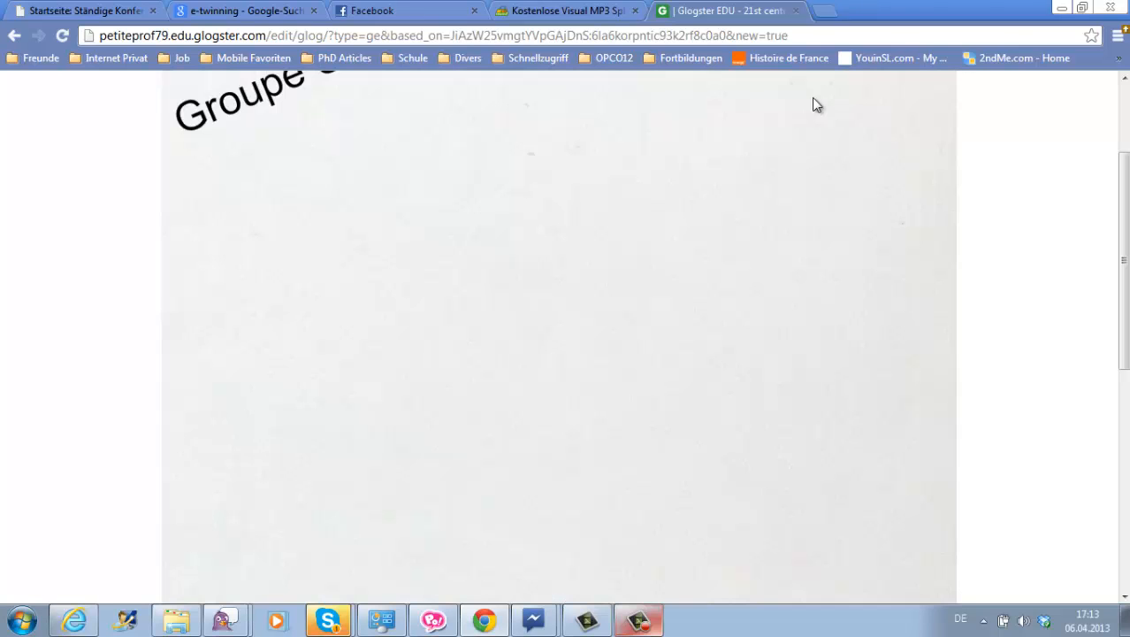
pyautogui.moveTo(1124, 248); pyautogui.dragTo(1124, 181)
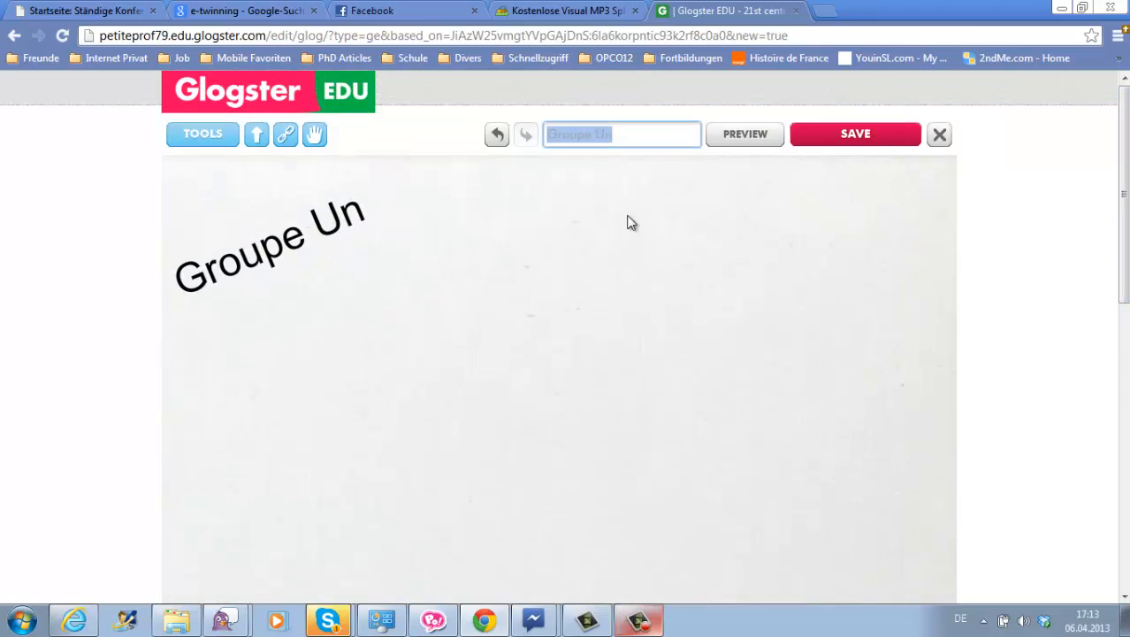
# Upload the blonde avatar's JPEG portrait from the Dropbox folder Public (1) > Appartements > Appartement 1 to the glog's images
pyautogui.click(217, 146)
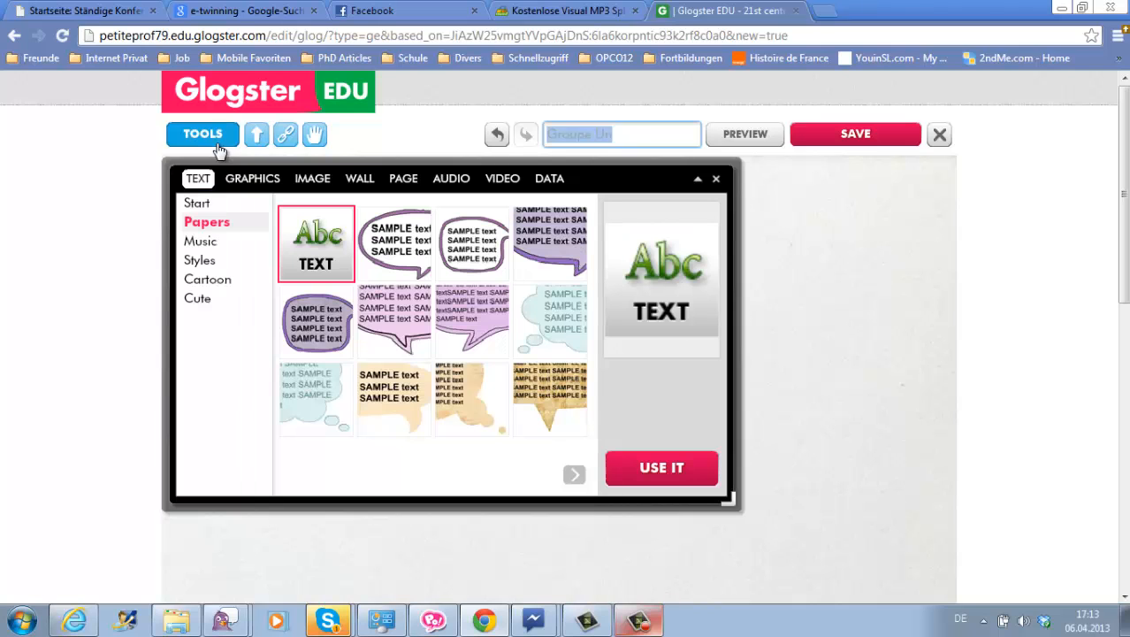
pyautogui.click(312, 181)
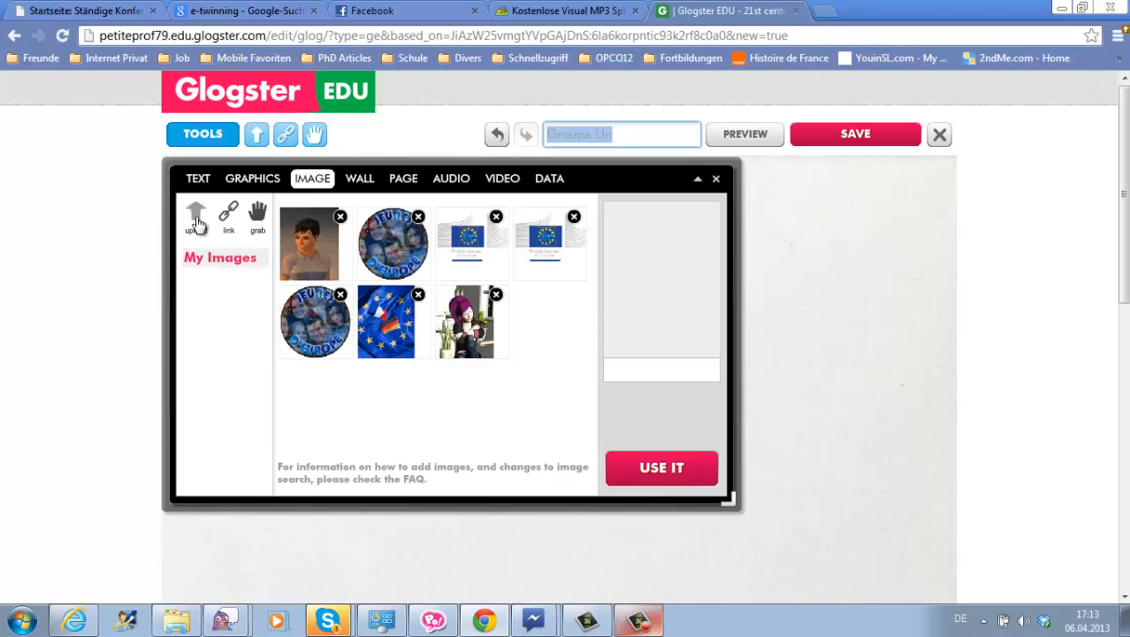
pyautogui.click(196, 221)
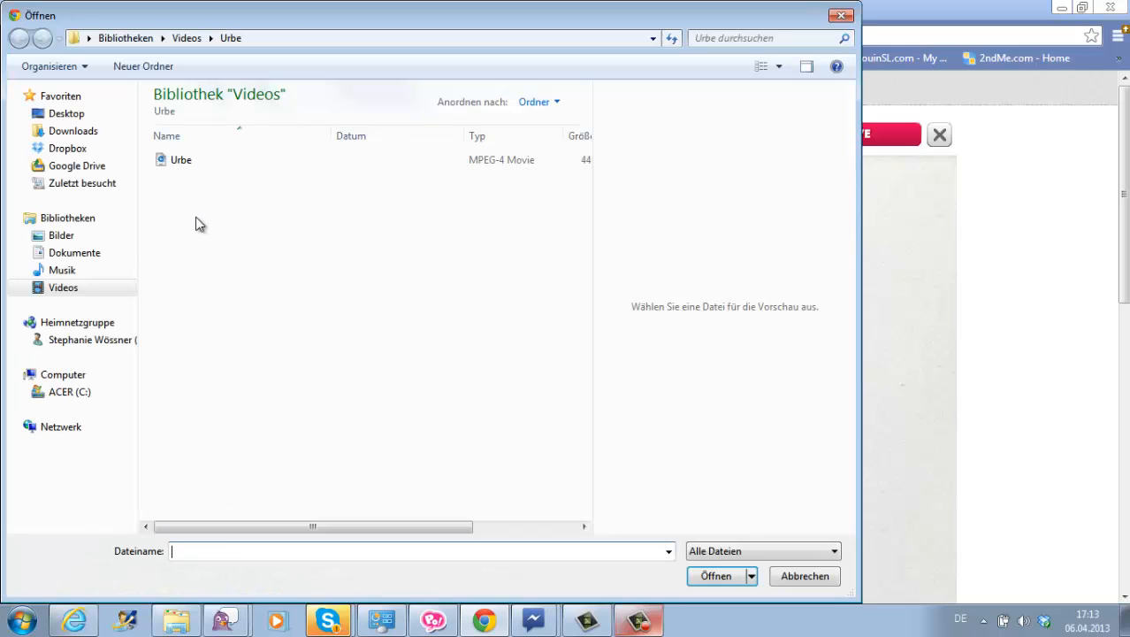
pyautogui.click(67, 150)
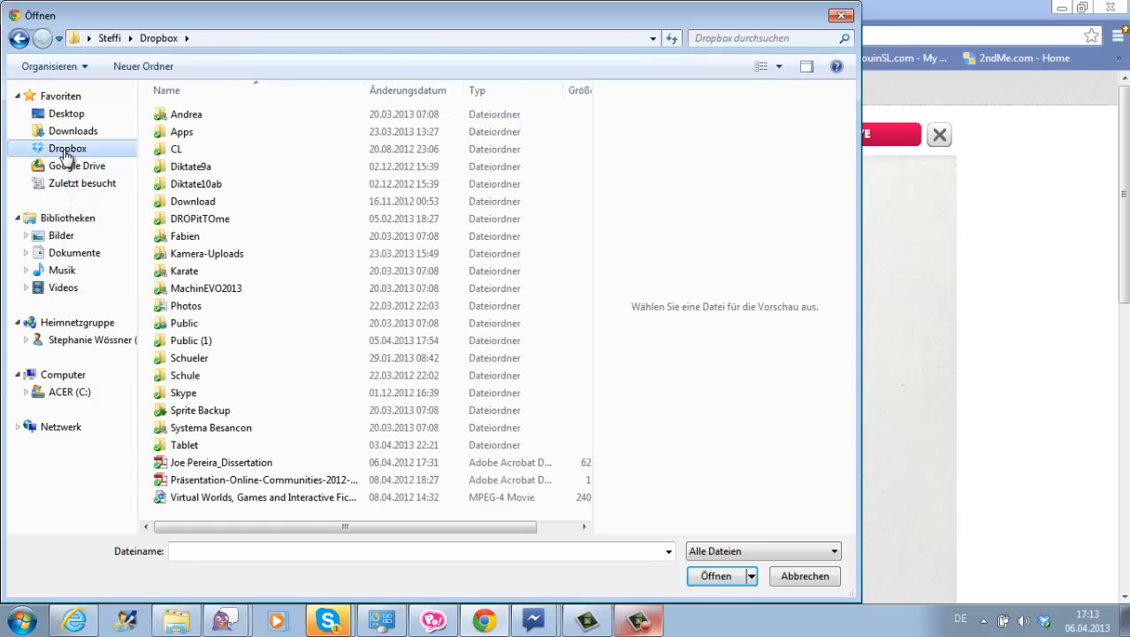
pyautogui.doubleClick(191, 340)
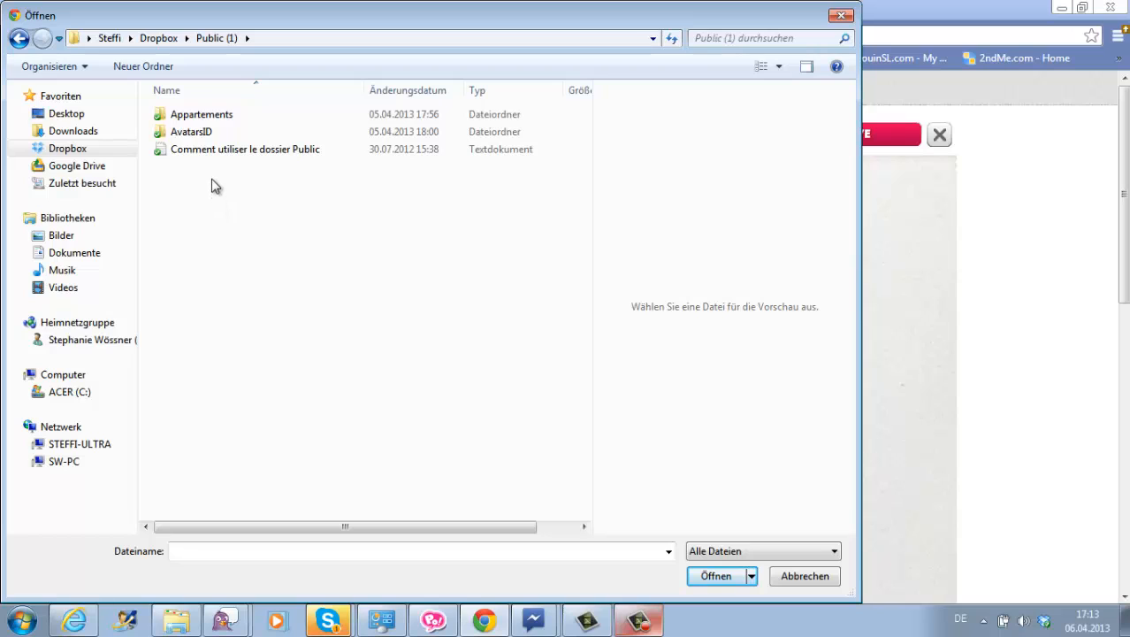
pyautogui.doubleClick(211, 114)
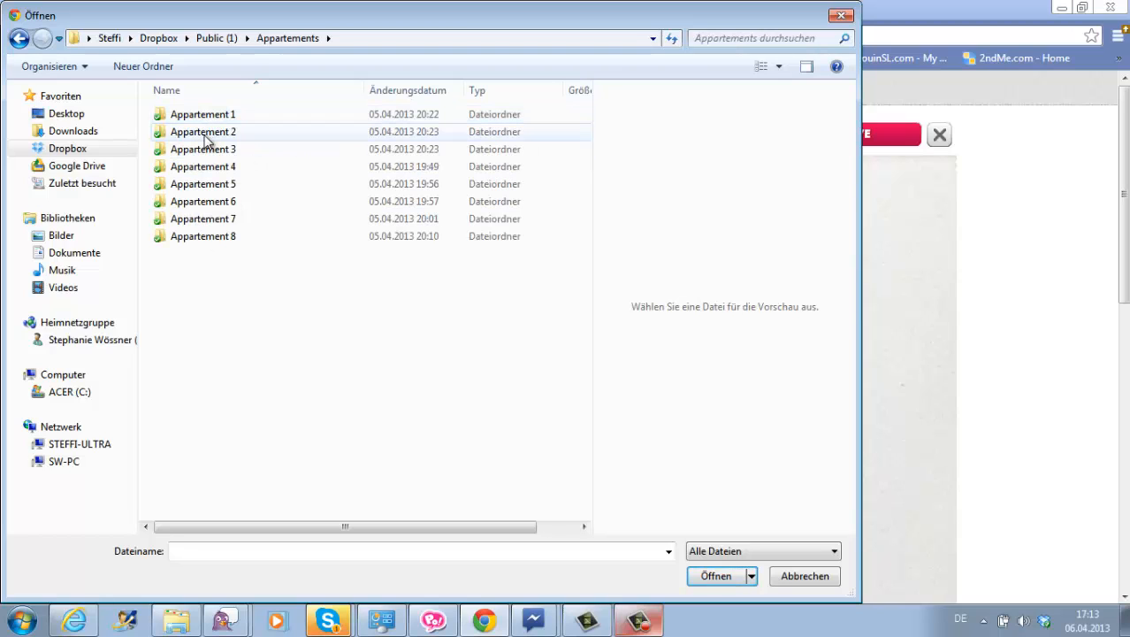
pyautogui.doubleClick(210, 120)
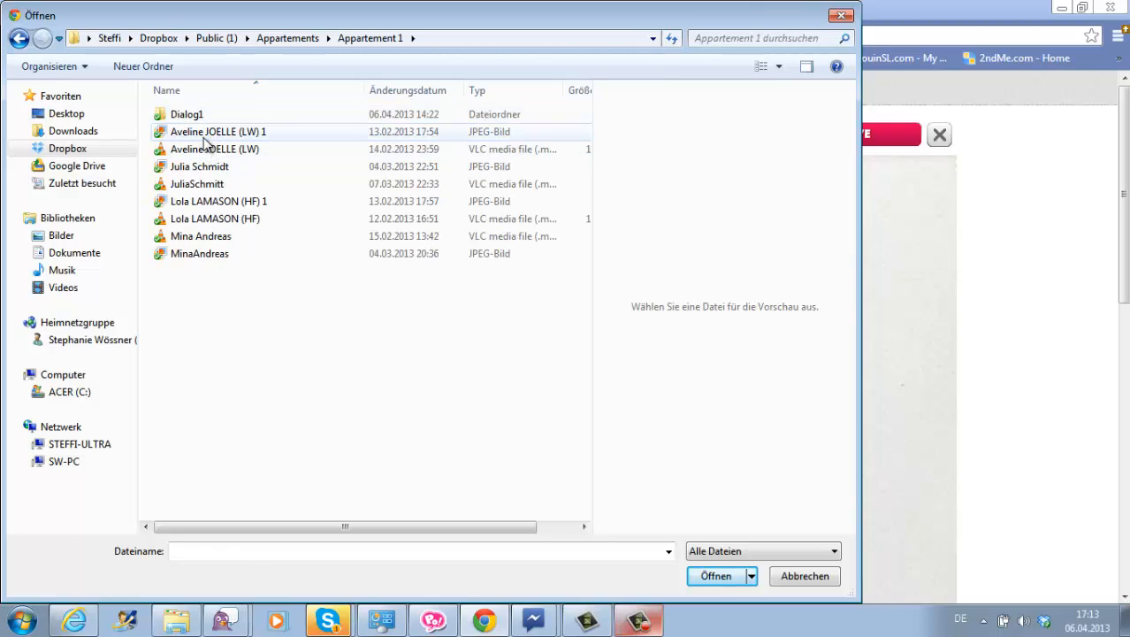
pyautogui.click(205, 137)
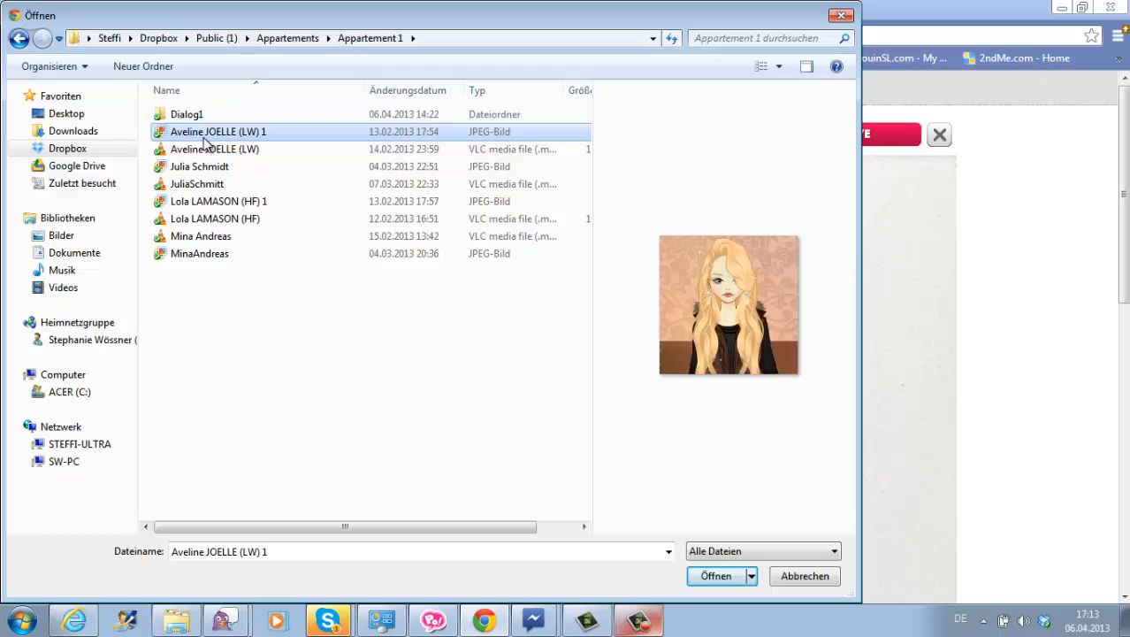
pyautogui.doubleClick(204, 142)
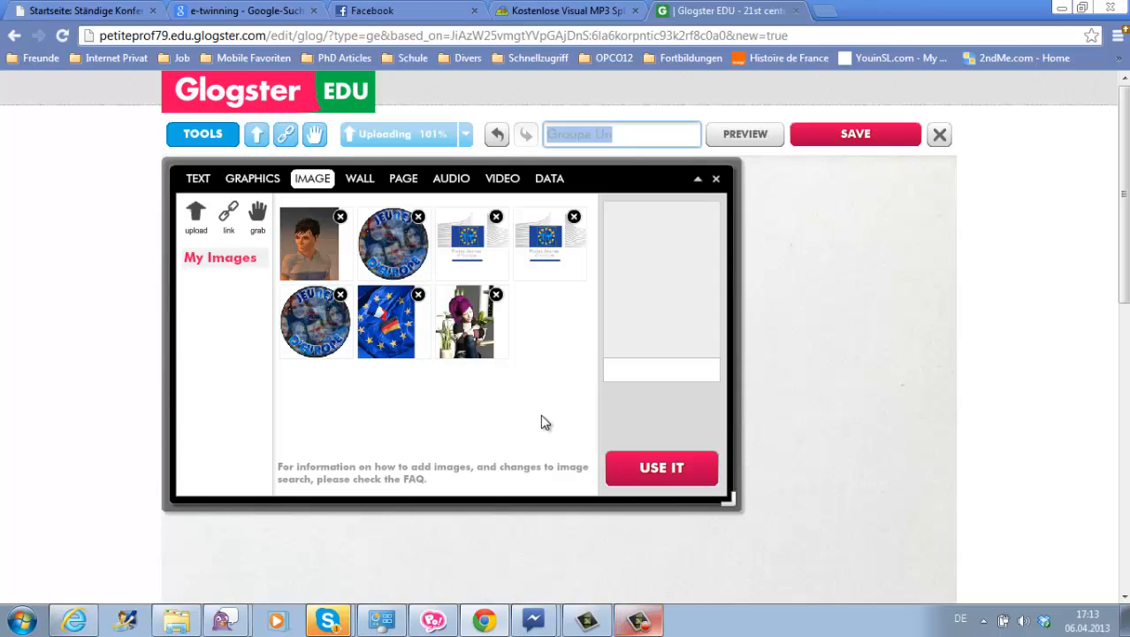
# Insert the uploaded blonde avatar portrait into the glog with the Start-category paper-clip frame
pyautogui.click(254, 179)
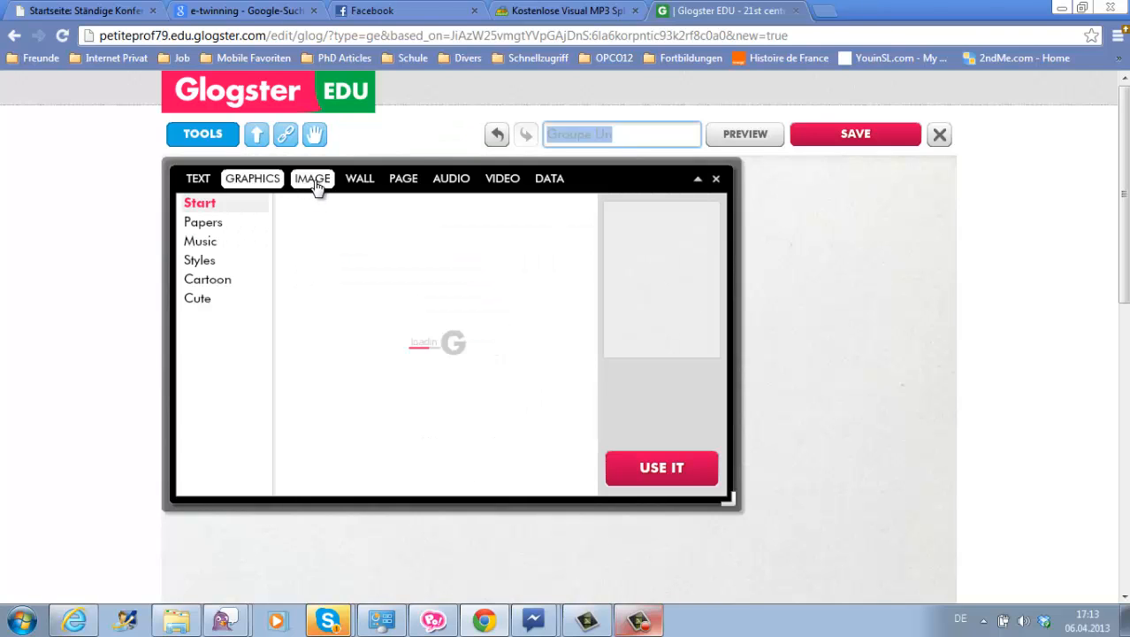
pyautogui.click(314, 179)
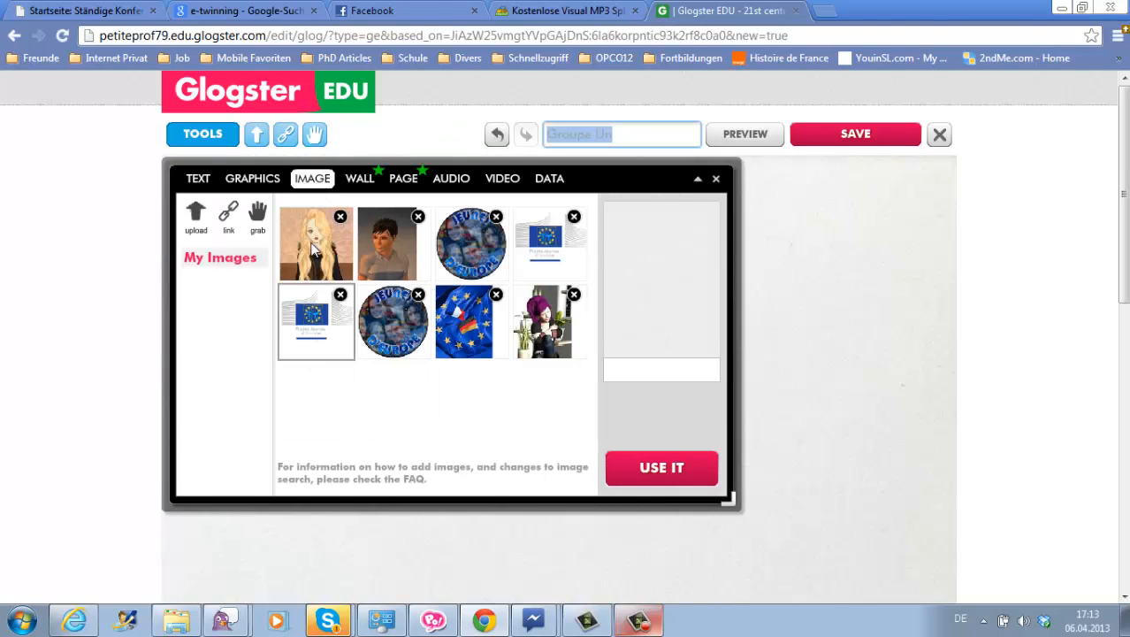
pyautogui.click(321, 235)
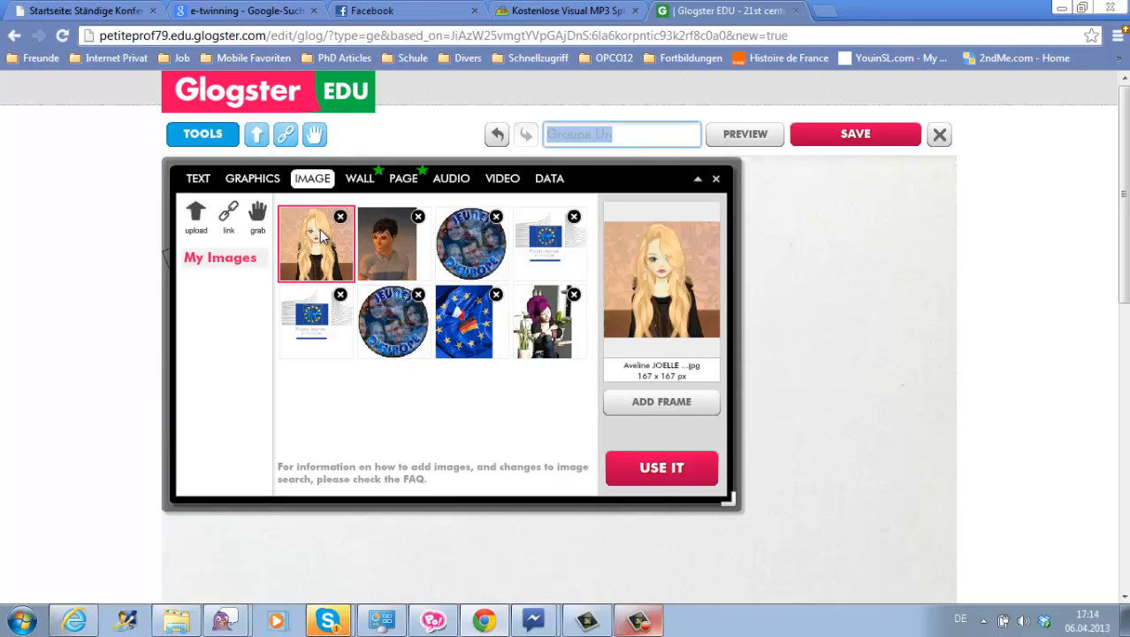
pyautogui.click(672, 422)
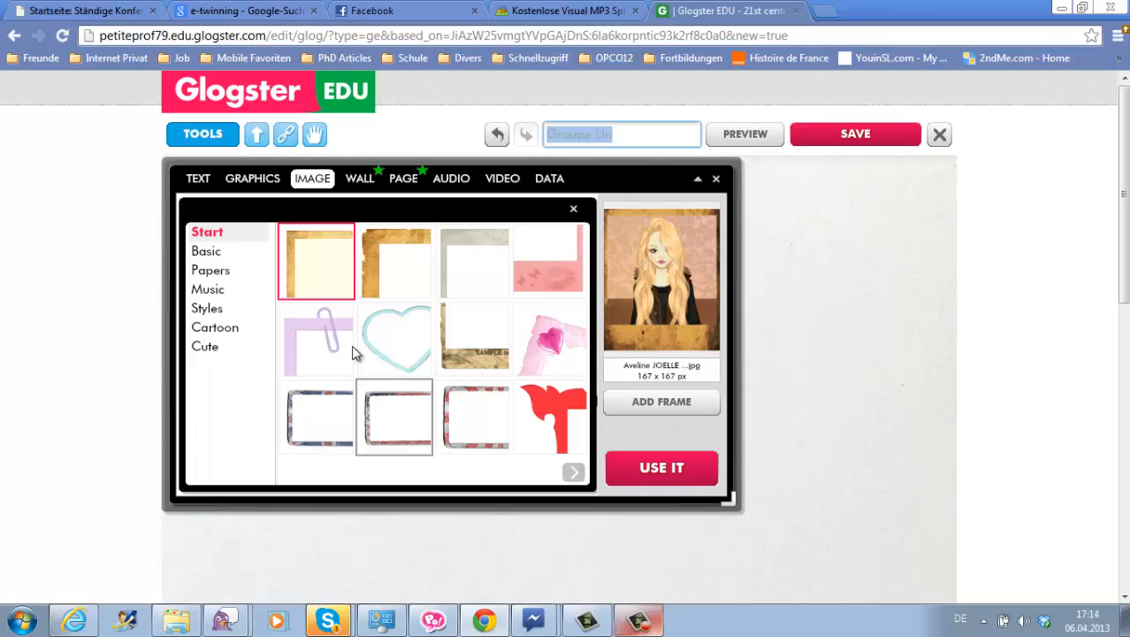
pyautogui.click(325, 352)
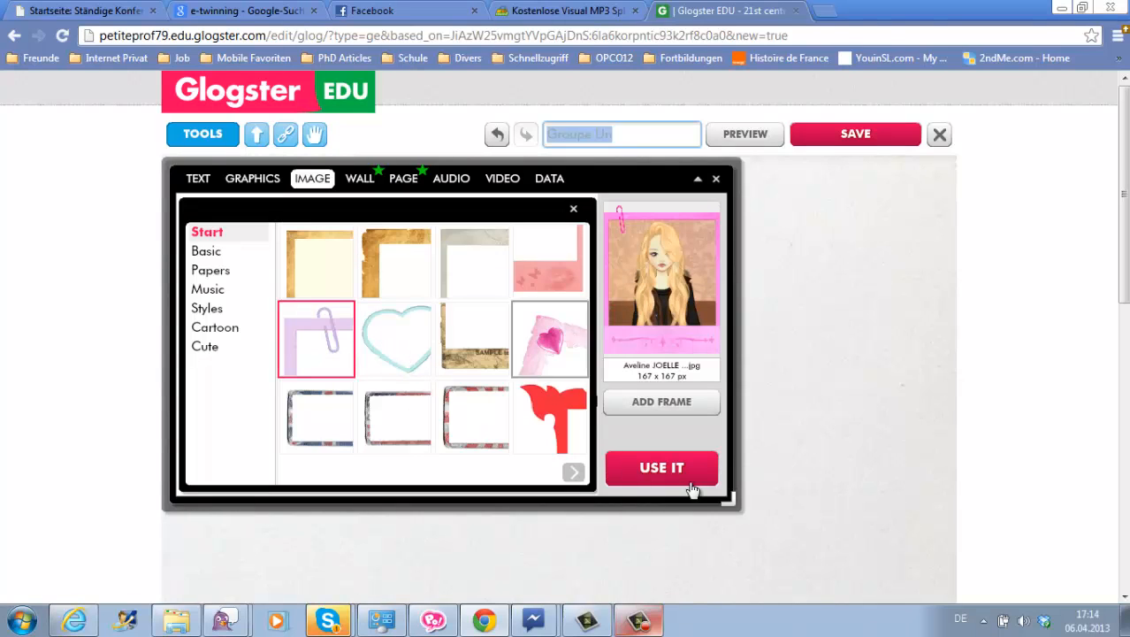
pyautogui.click(684, 475)
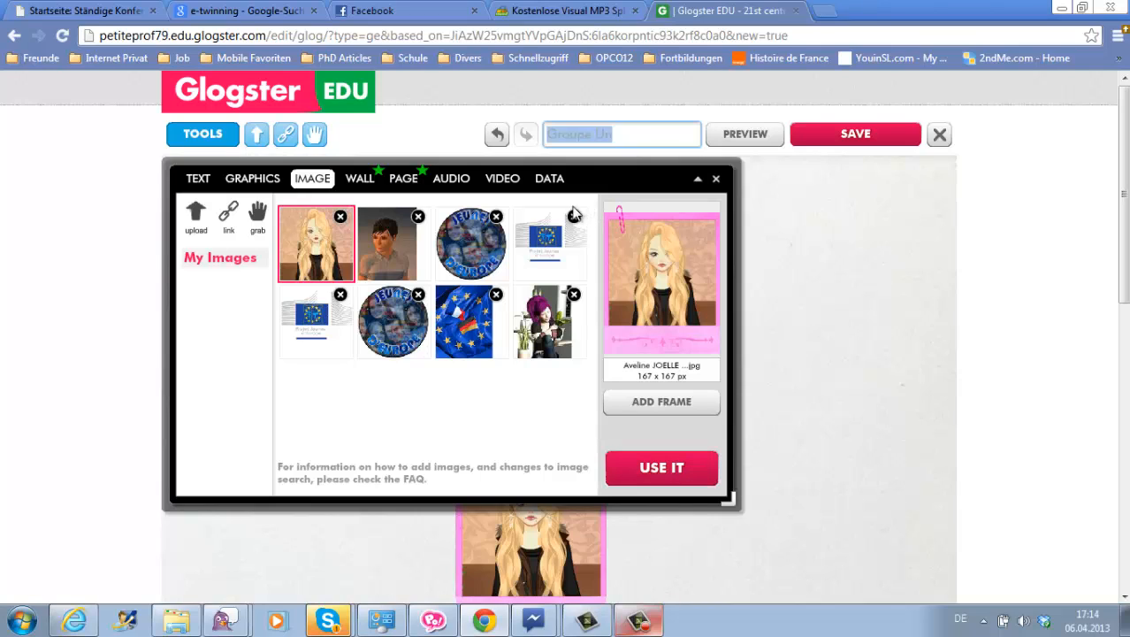
# Upload the blonde avatar's audio recording from the Appartement 1 folder to the glog's audio files
pyautogui.click(453, 178)
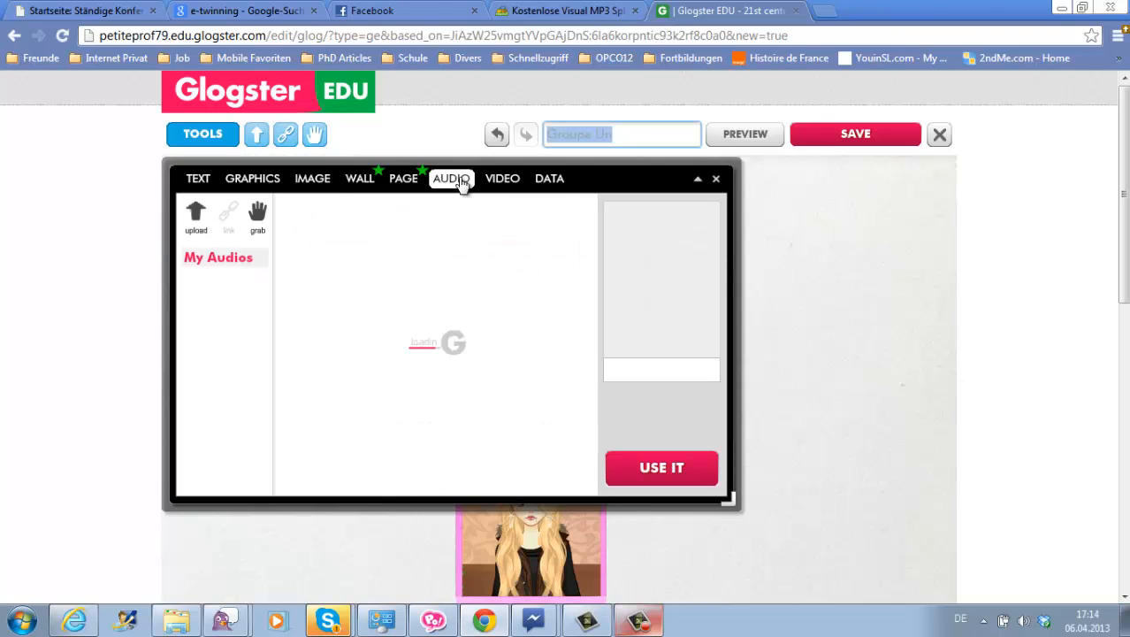
pyautogui.click(197, 219)
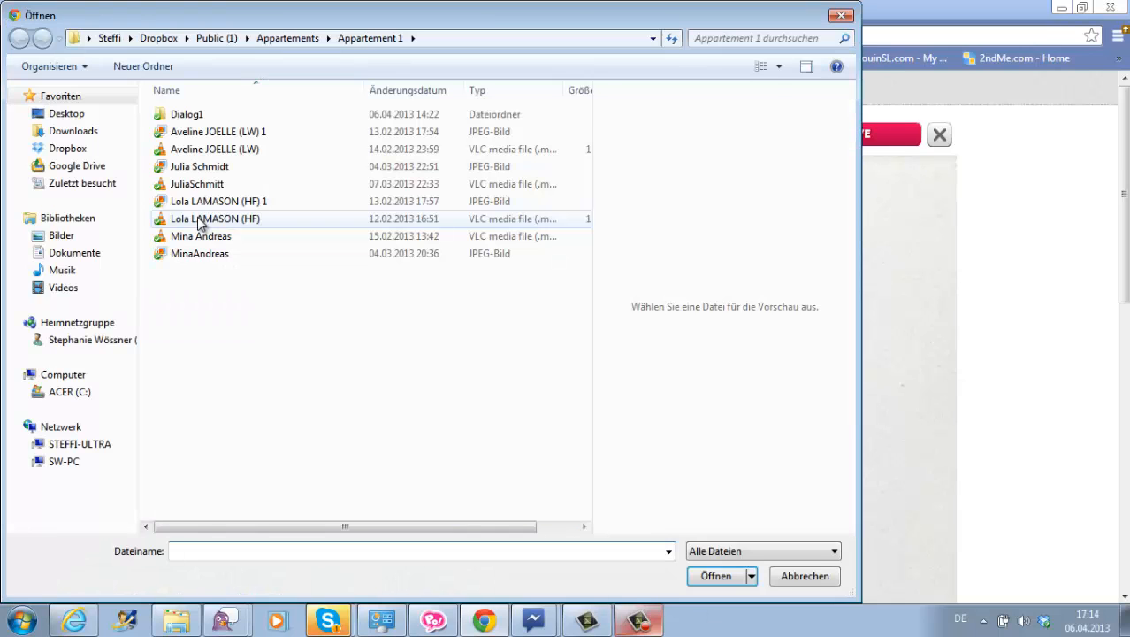
pyautogui.doubleClick(262, 152)
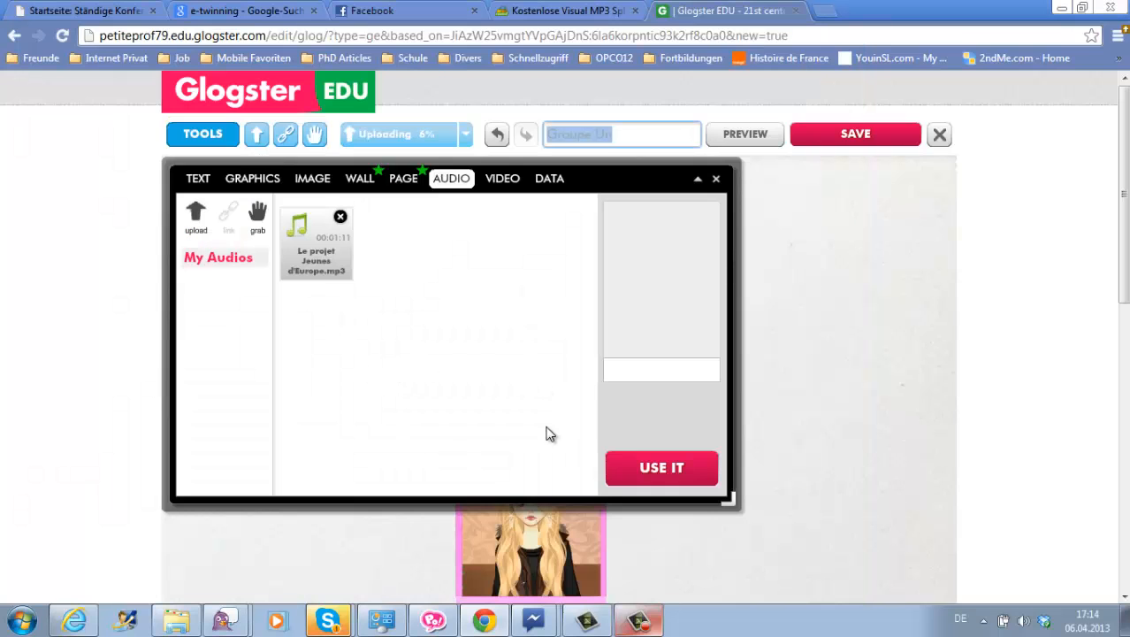
pyautogui.click(498, 190)
pyautogui.click(456, 190)
# Move the framed portrait up to the right of the "Groupe Un" text, enlarge it and tilt it slightly clockwise
pyautogui.click(698, 178)
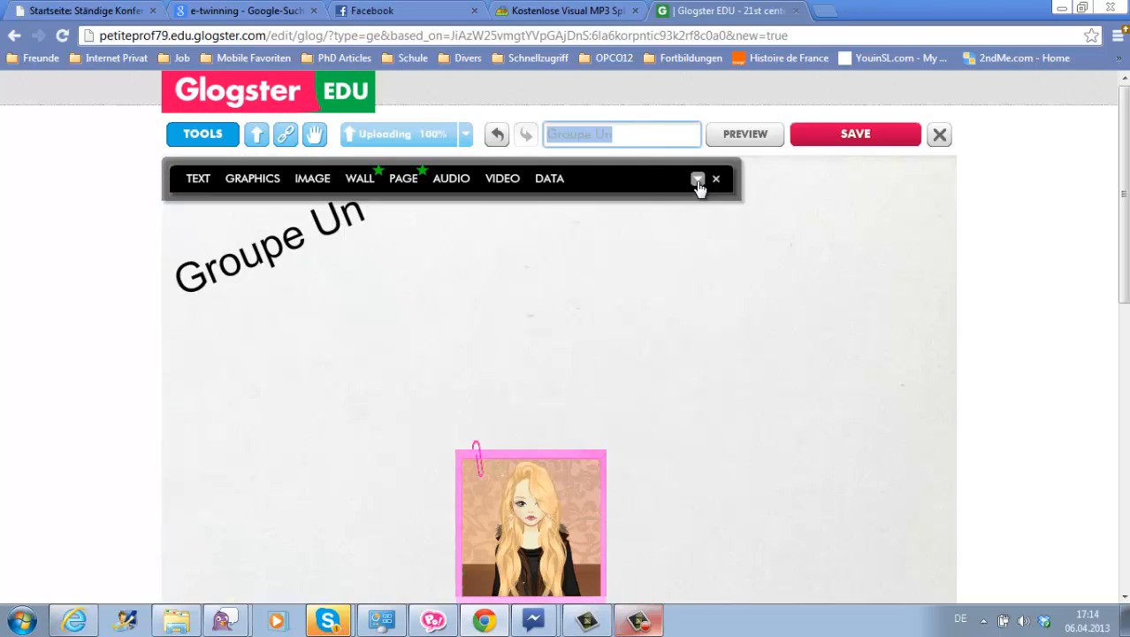
pyautogui.click(550, 482)
pyautogui.moveTo(552, 482); pyautogui.dragTo(590, 489)
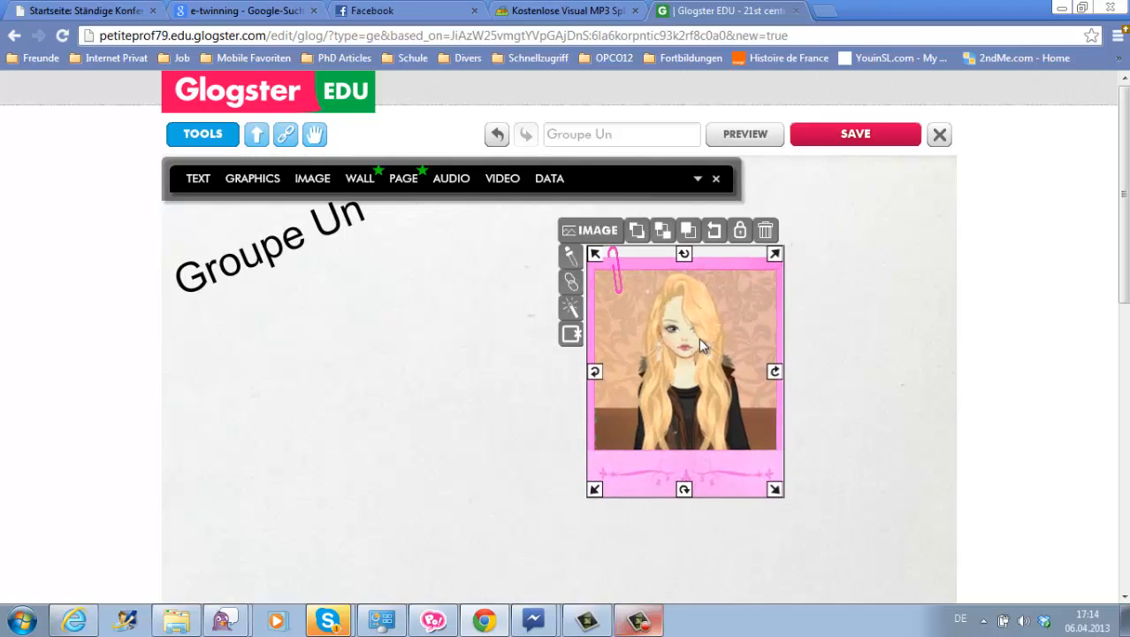
pyautogui.moveTo(773, 373); pyautogui.dragTo(771, 389)
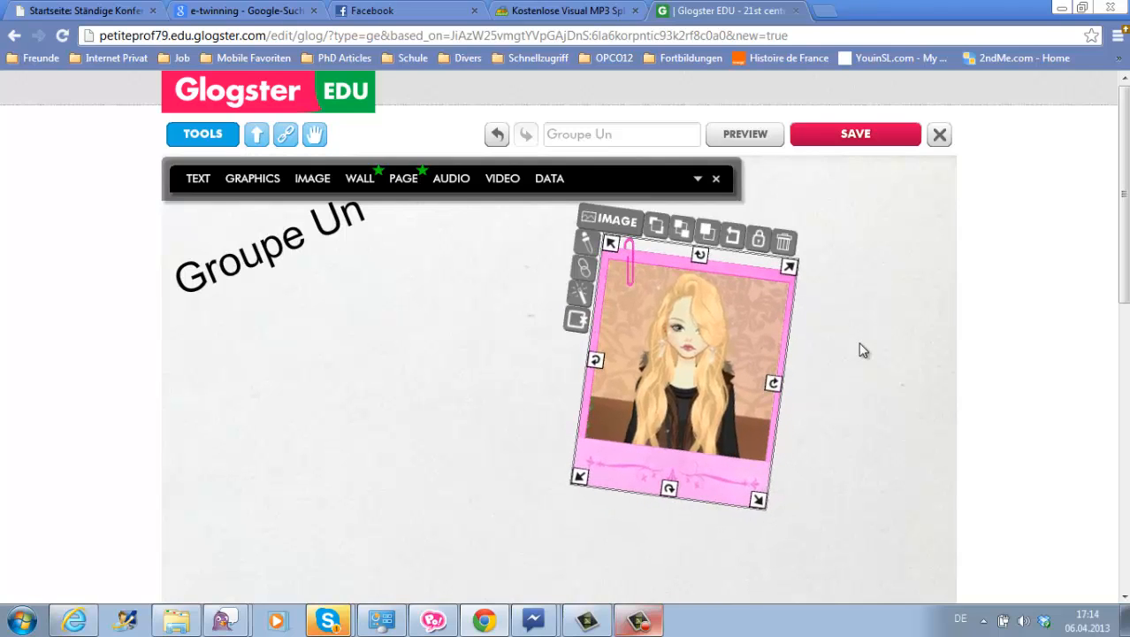
pyautogui.click(538, 377)
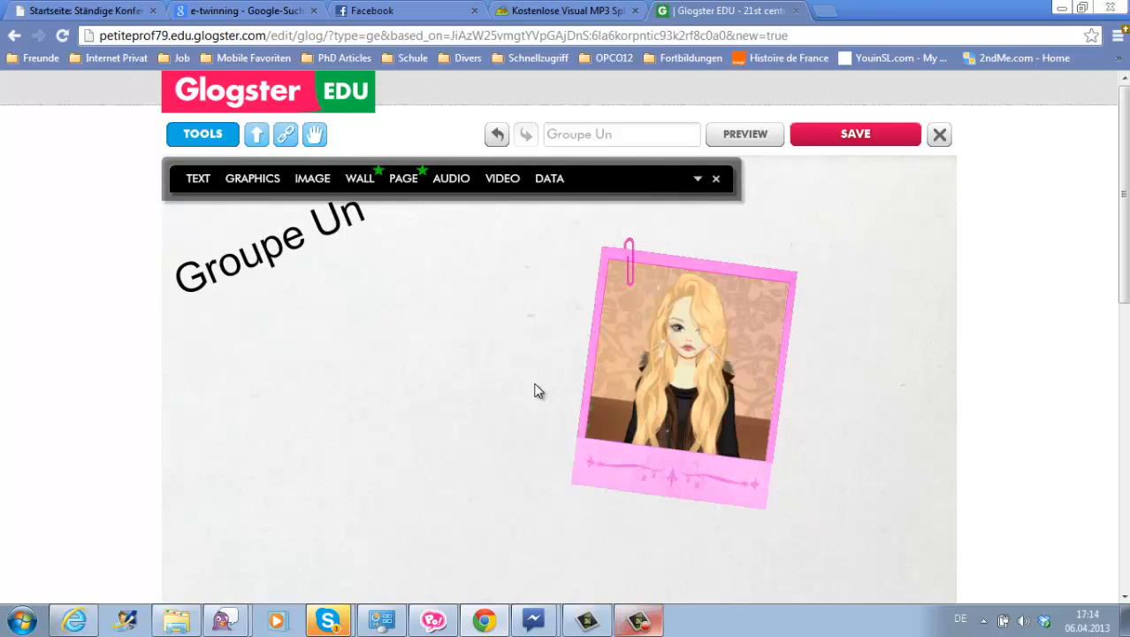
# Insert the avatar's audio recording into the glog using the handwritten "Play Music" player from the Papers category
pyautogui.click(453, 178)
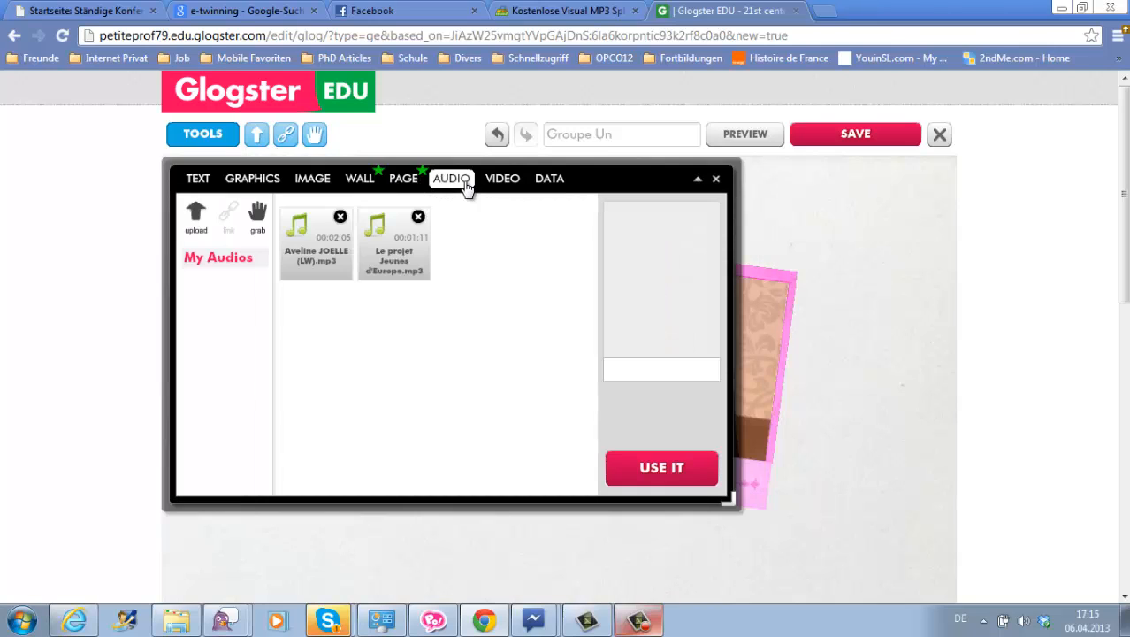
pyautogui.click(318, 258)
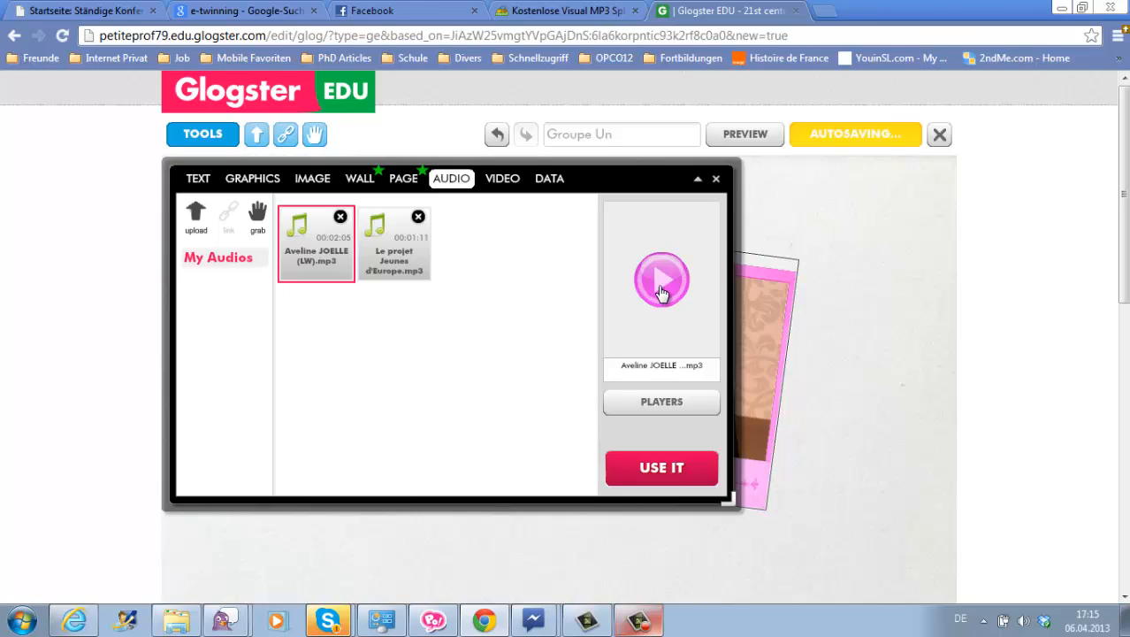
pyautogui.click(653, 404)
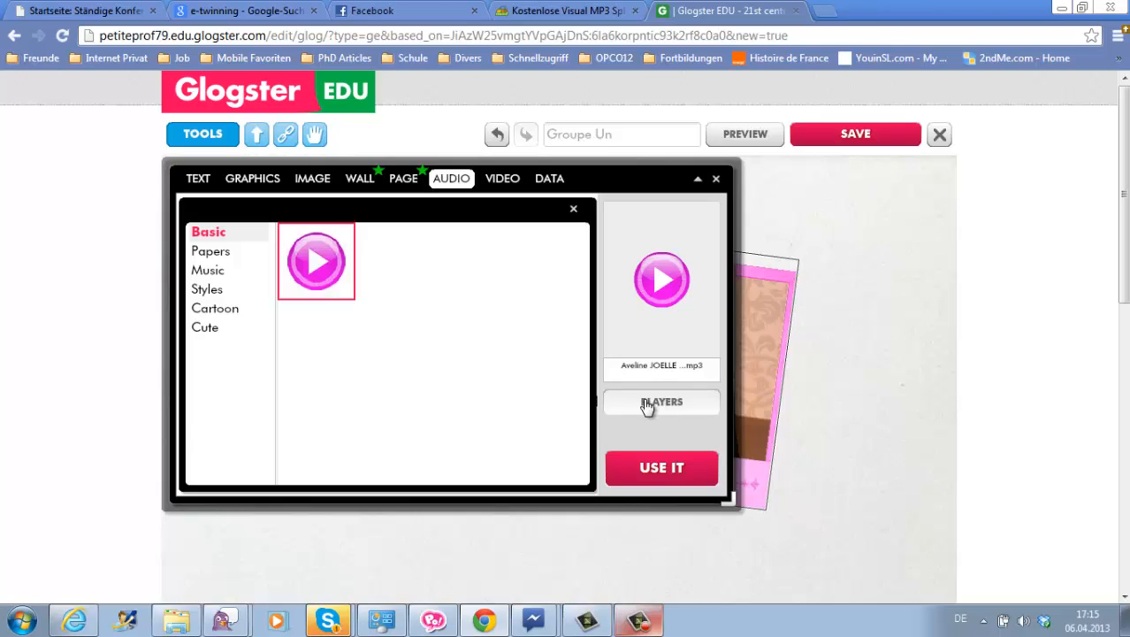
pyautogui.click(214, 251)
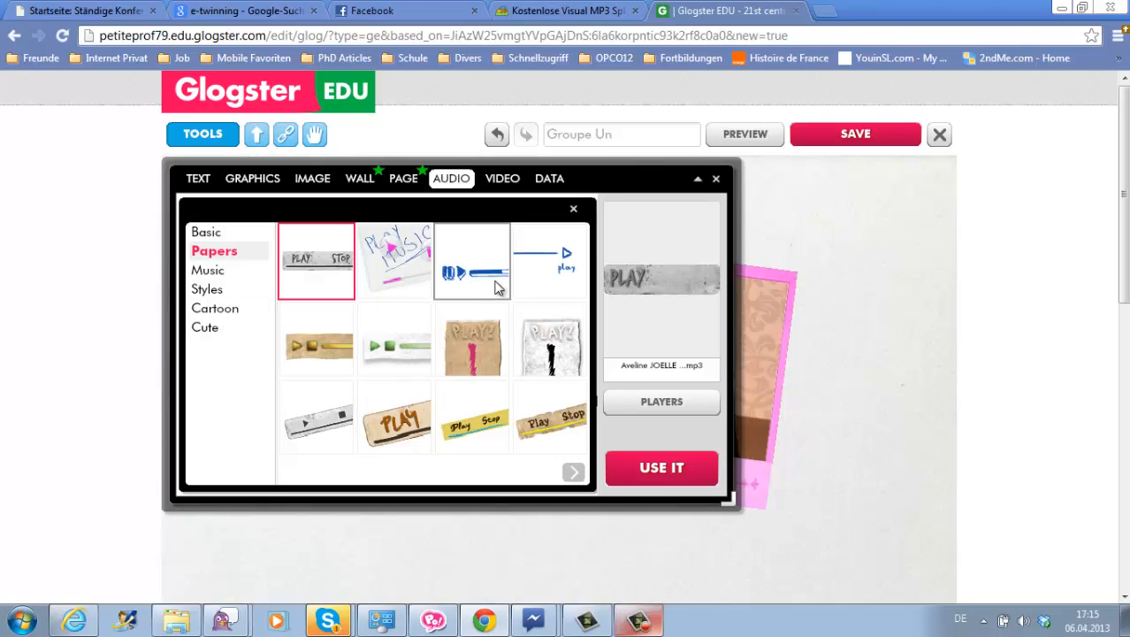
pyautogui.click(415, 267)
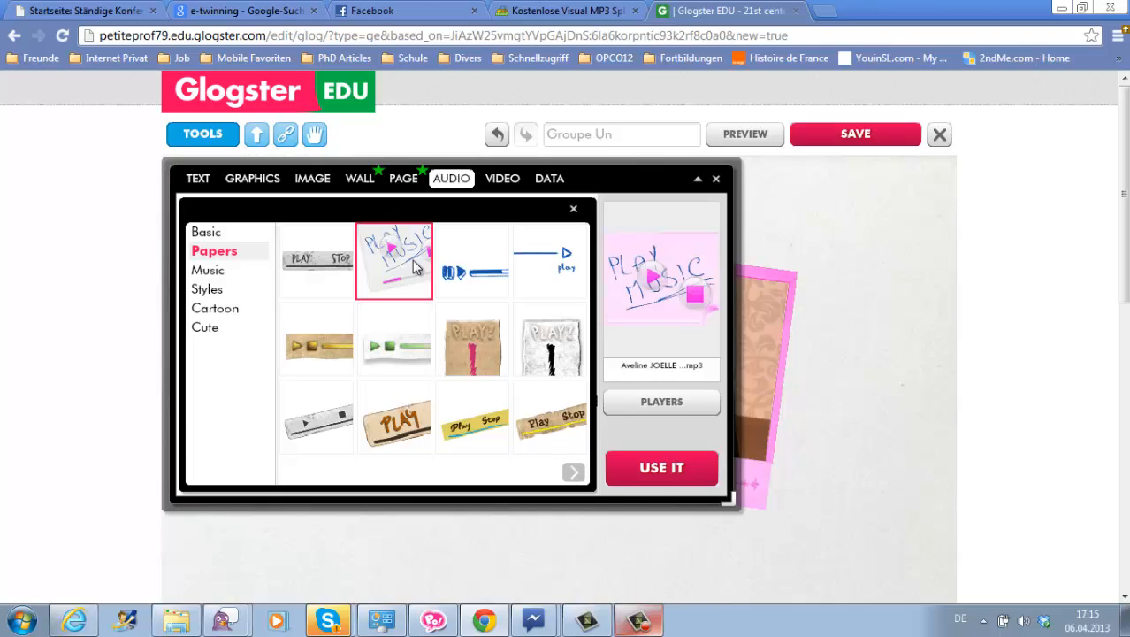
pyautogui.click(674, 470)
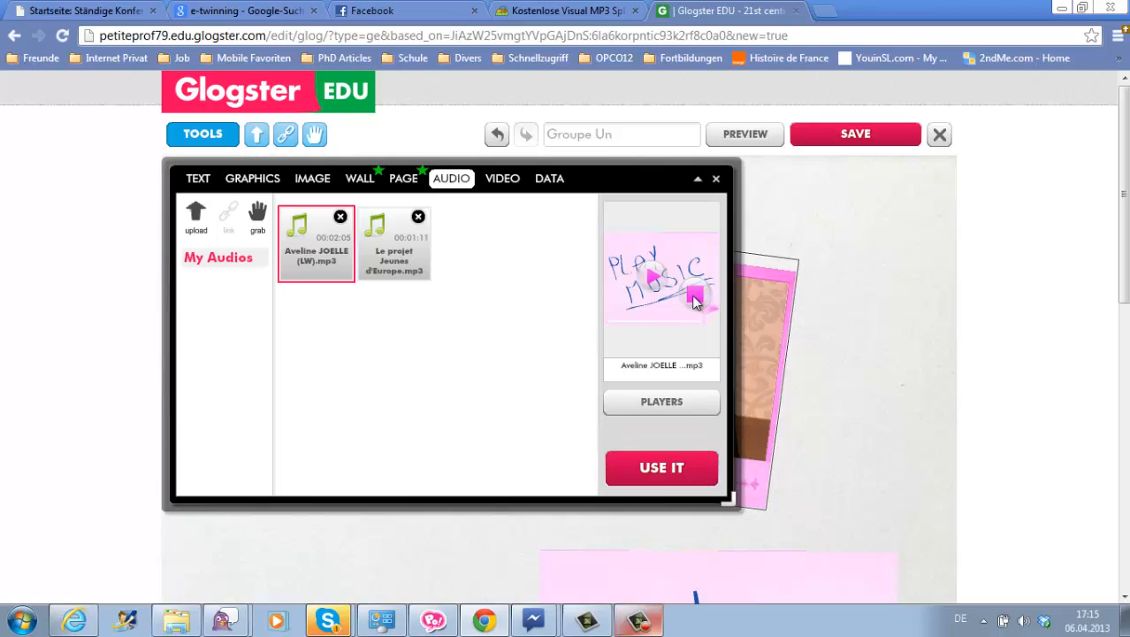
# Insert the avatar's audio recording again using the round play-button player from the Basic category
pyautogui.click(698, 179)
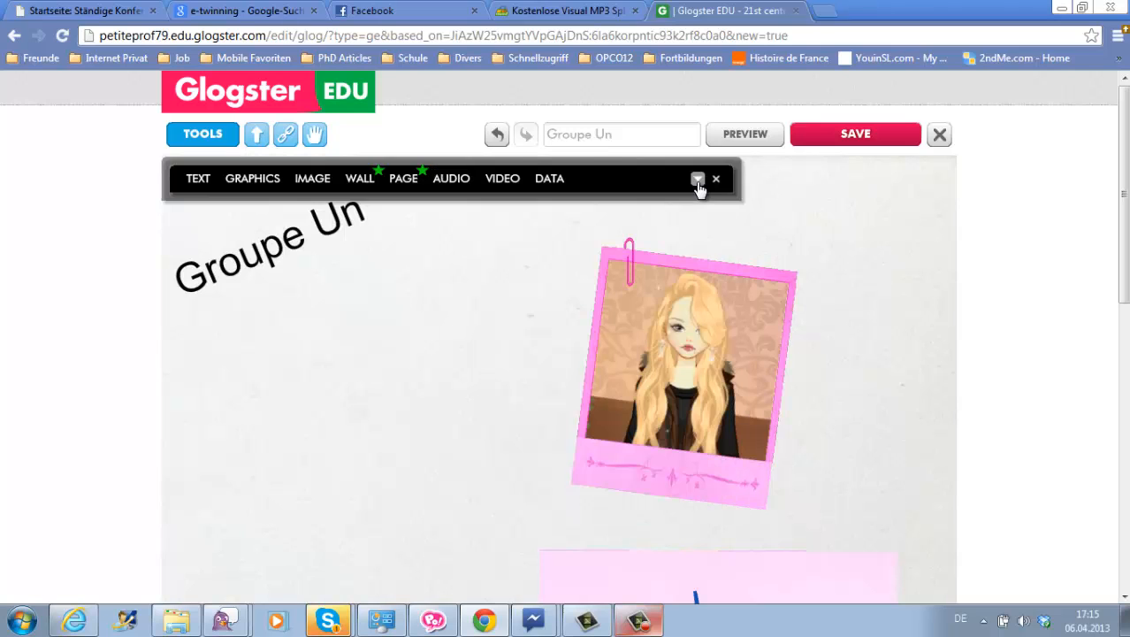
pyautogui.moveTo(1128, 256); pyautogui.dragTo(1105, 376)
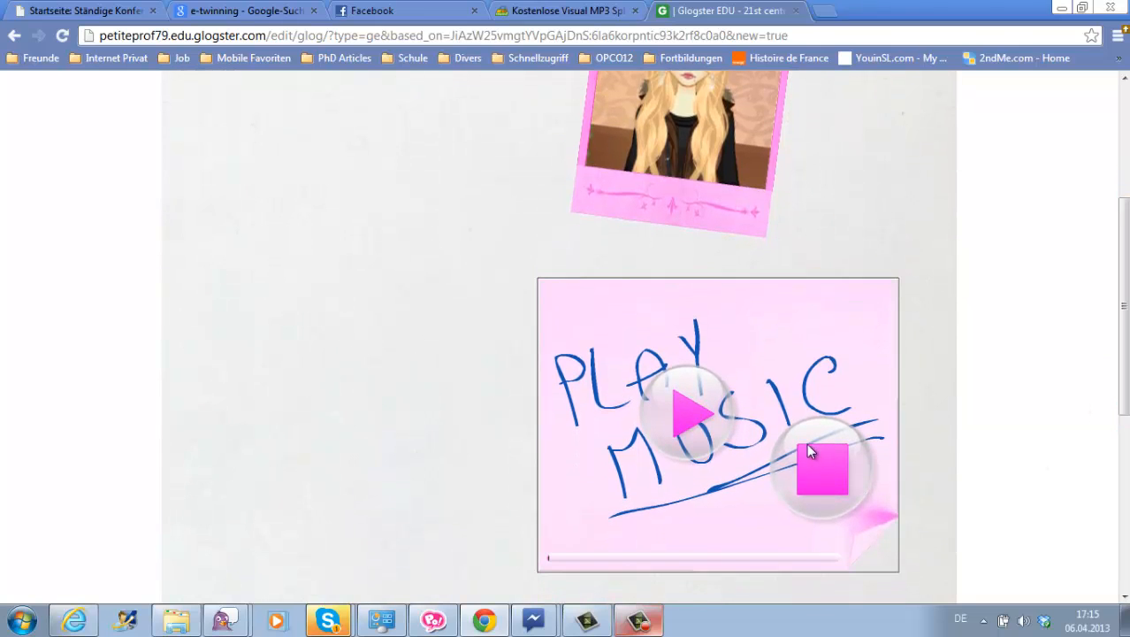
pyautogui.click(771, 425)
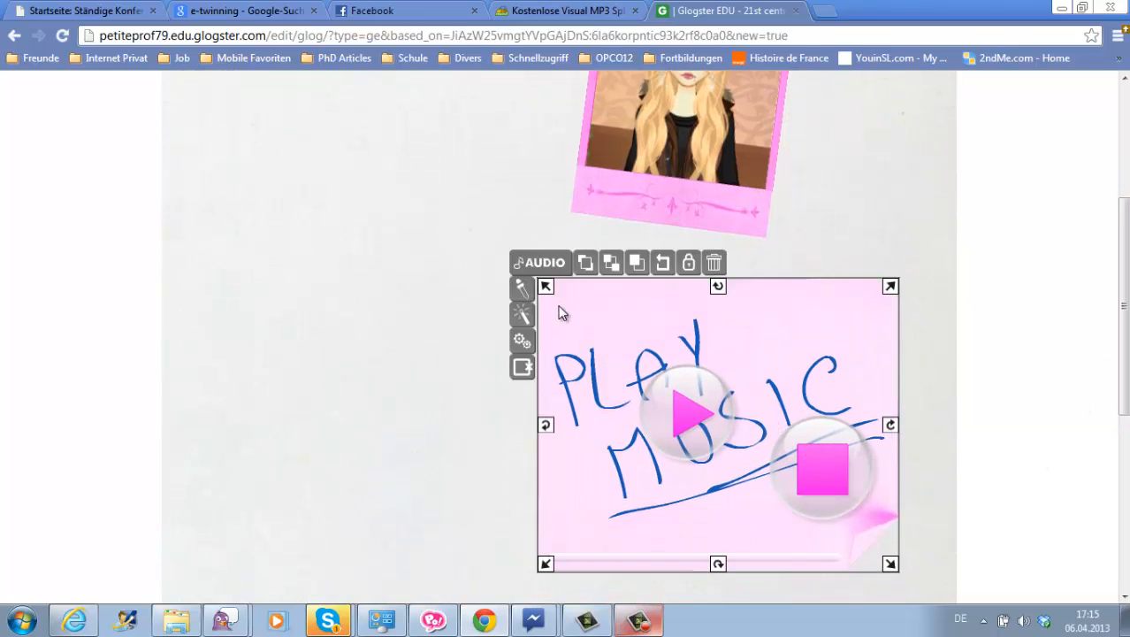
pyautogui.click(546, 262)
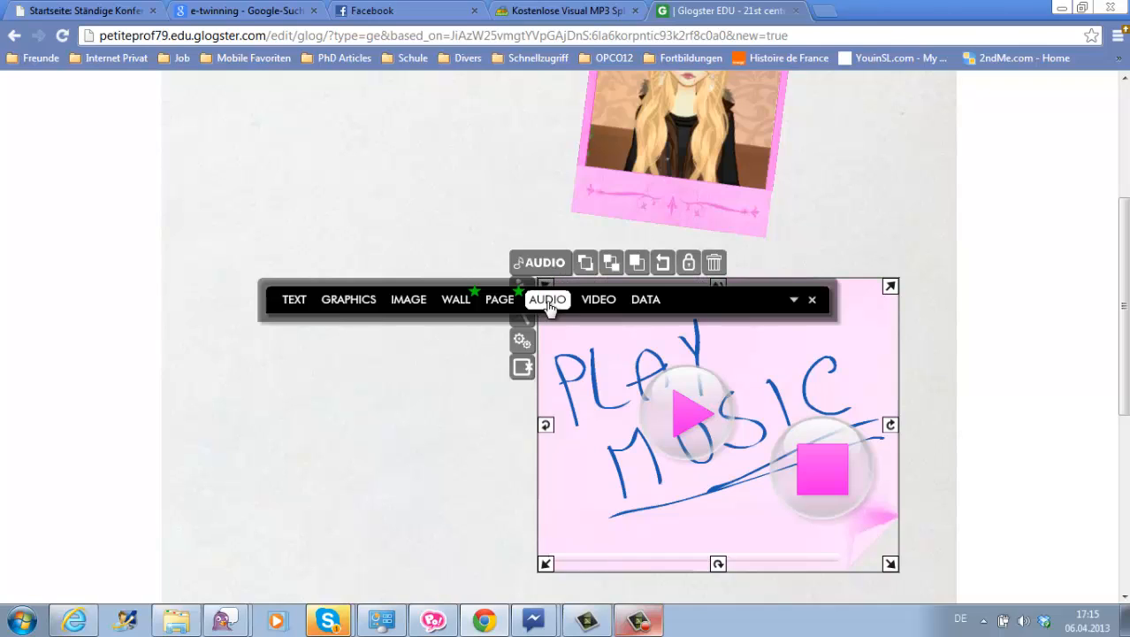
pyautogui.click(547, 301)
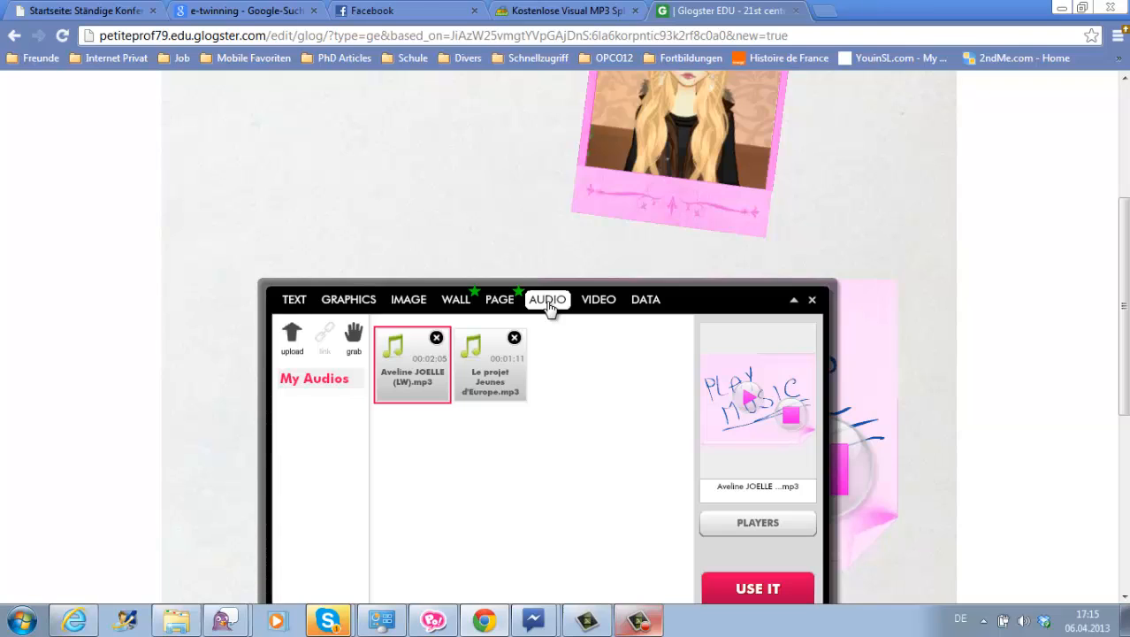
pyautogui.click(748, 522)
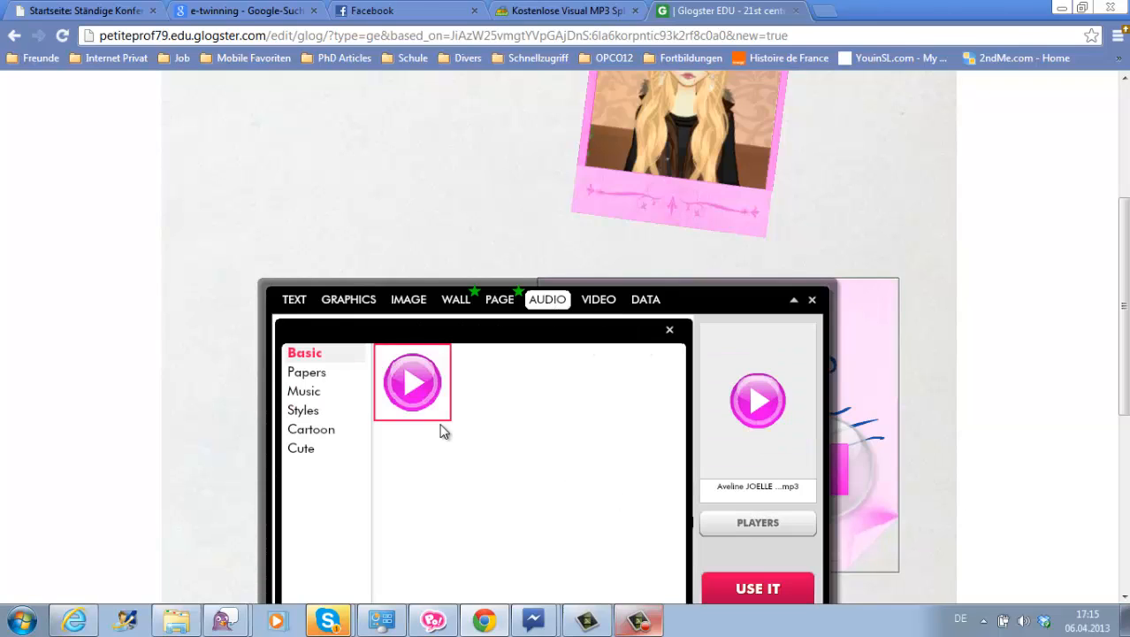
pyautogui.click(759, 588)
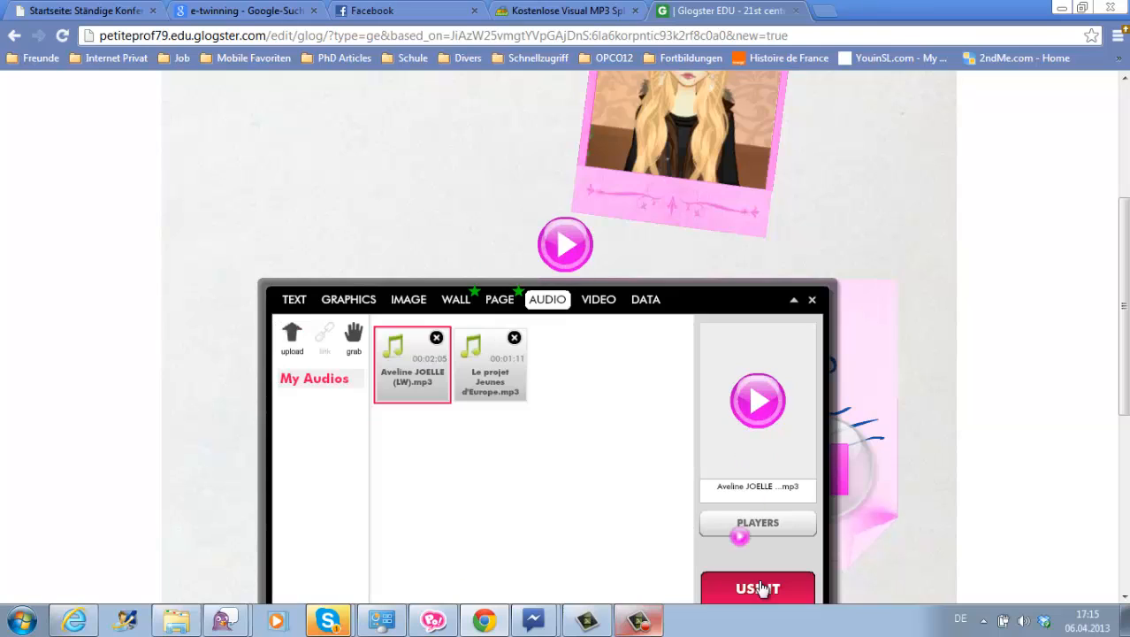
# Delete the handwritten "Play Music" audio player from the glog, keeping the round play-button player
pyautogui.click(814, 305)
pyautogui.click(817, 347)
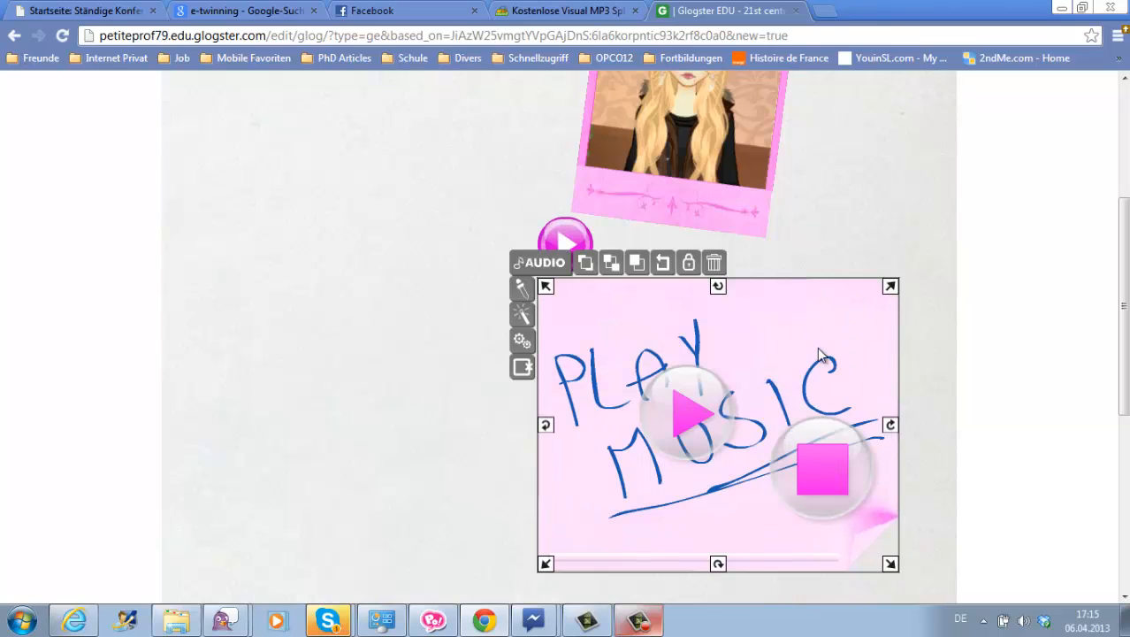
pyautogui.click(715, 263)
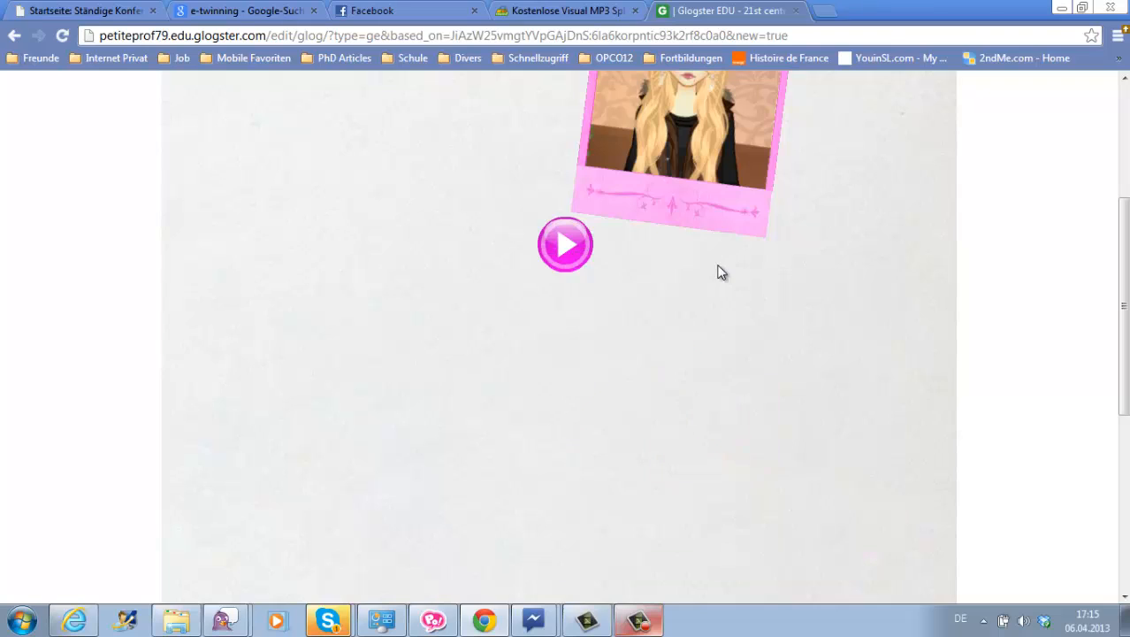
# Place the round audio player over the lower-left corner of the framed portrait and enlarge it slightly
pyautogui.moveTo(567, 246); pyautogui.dragTo(625, 141)
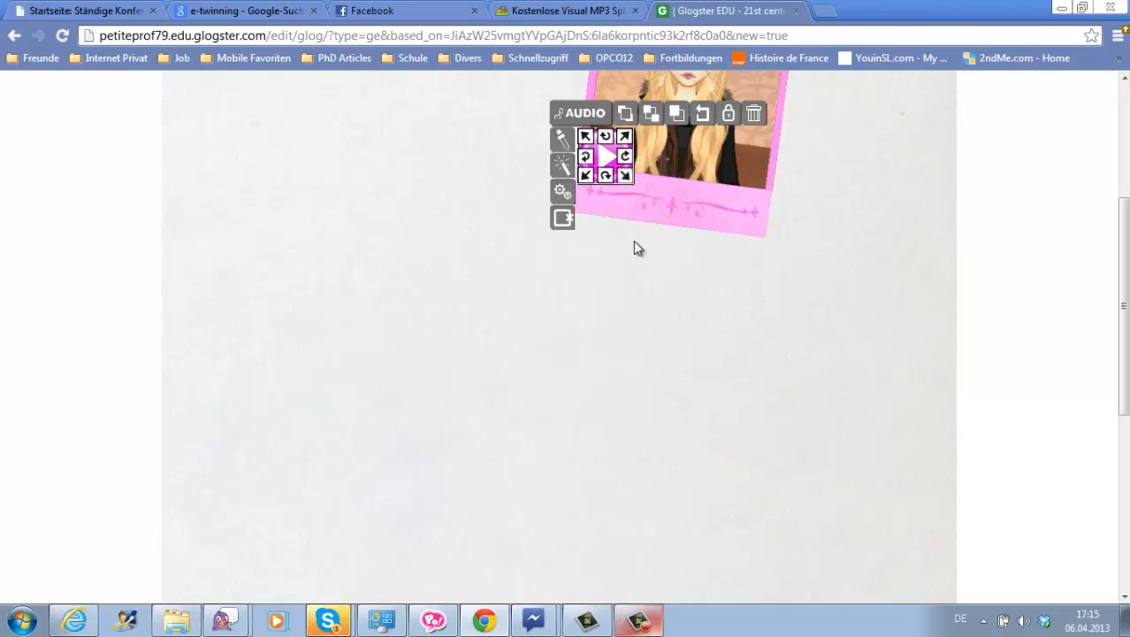
pyautogui.click(633, 240)
pyautogui.moveTo(1125, 307); pyautogui.dragTo(1124, 217)
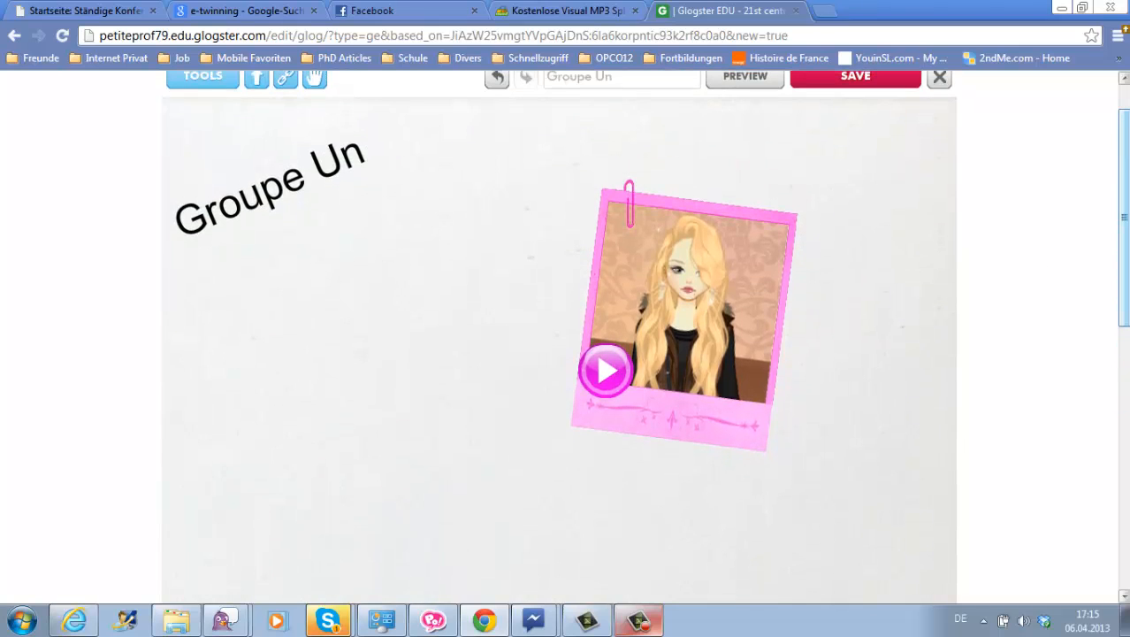
pyautogui.click(607, 371)
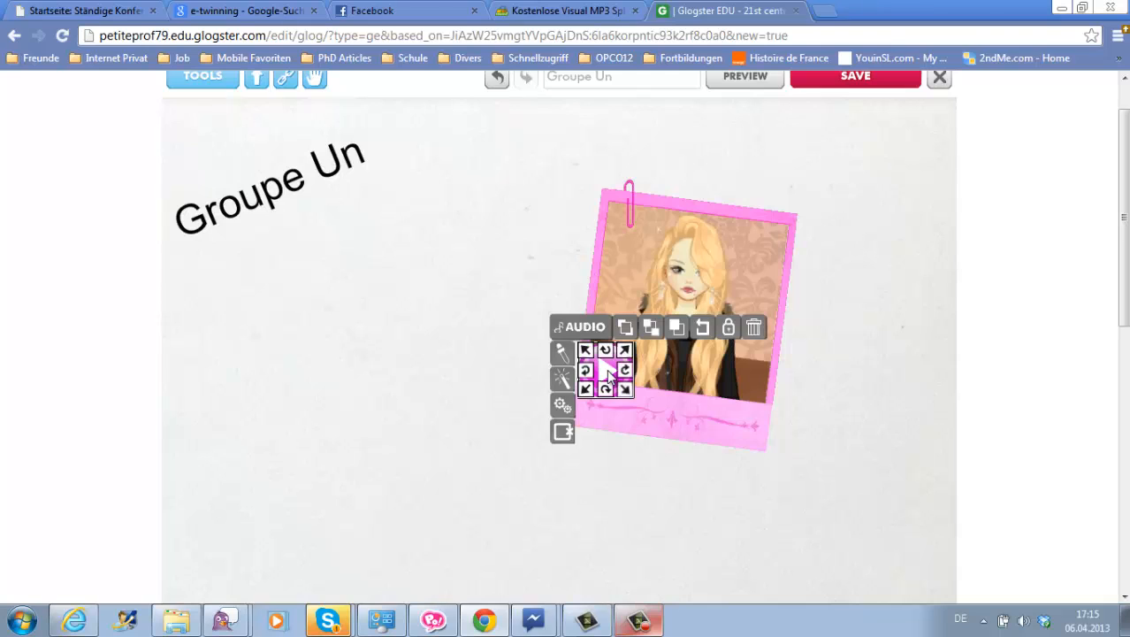
pyautogui.click(685, 519)
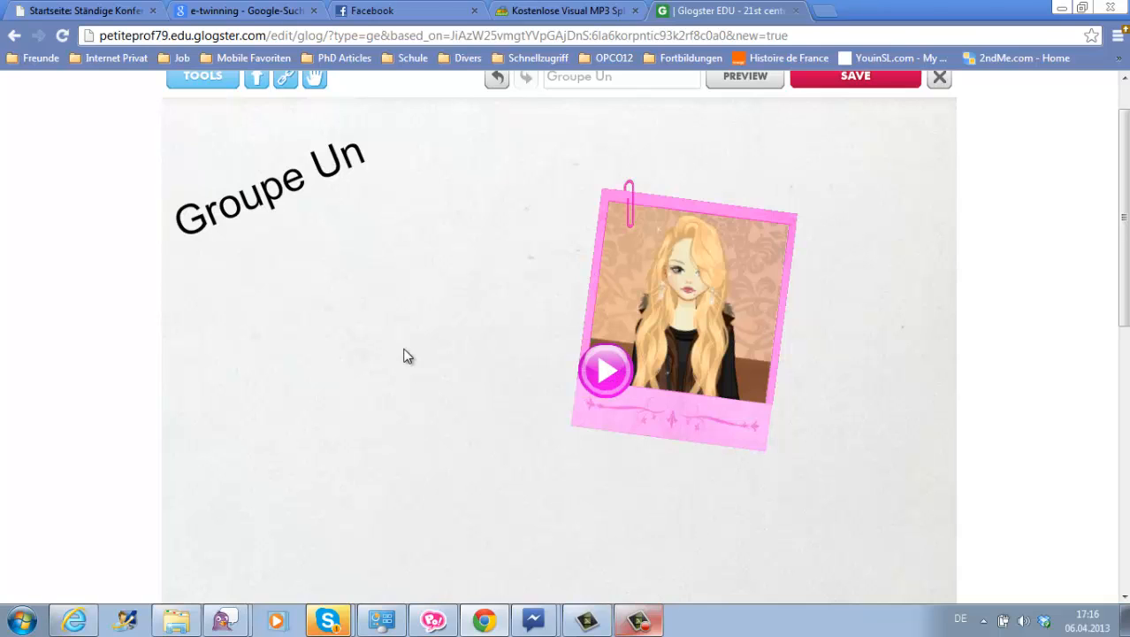
pyautogui.click(601, 370)
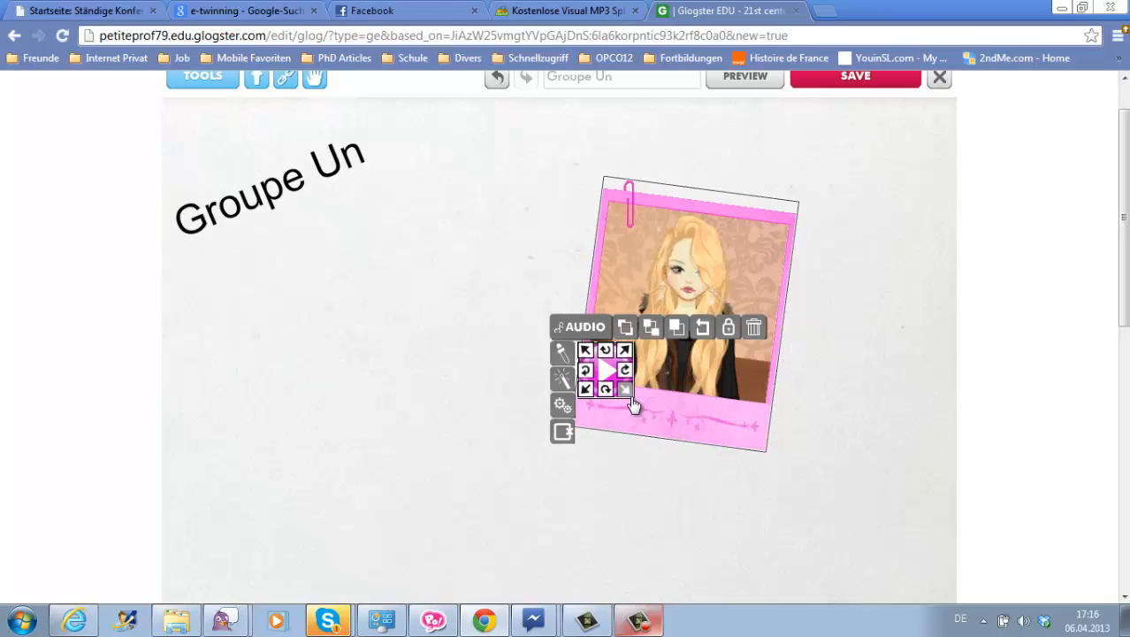
pyautogui.moveTo(632, 403); pyautogui.dragTo(597, 405)
pyautogui.click(575, 500)
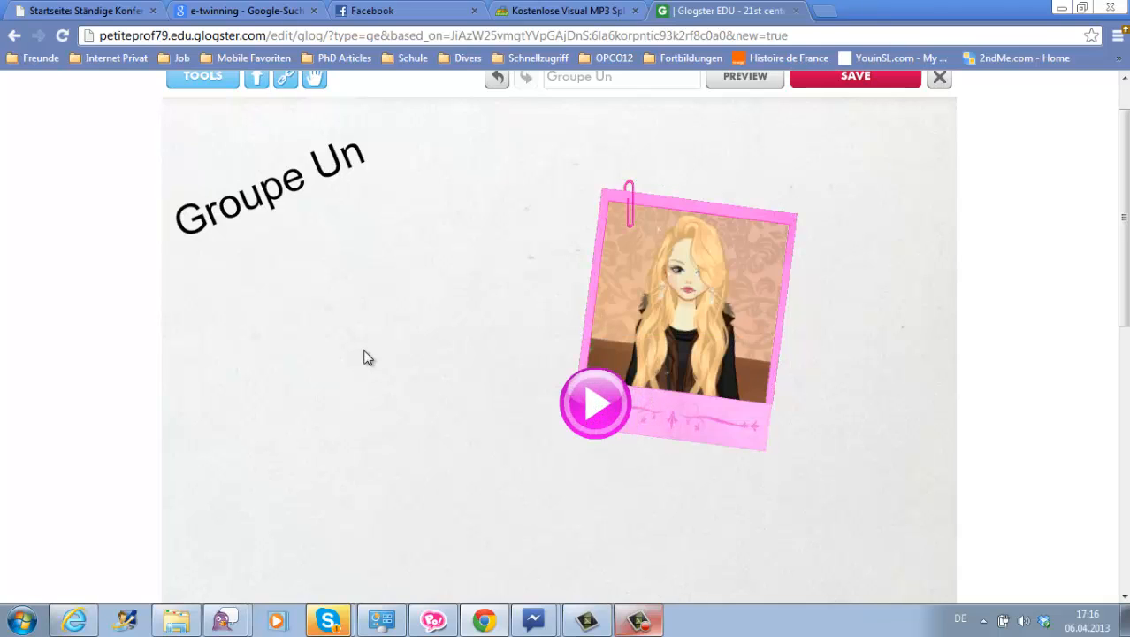
# Set the glog's wall background to the EU flag image with the French and German flags, using stretch & fill
pyautogui.click(203, 80)
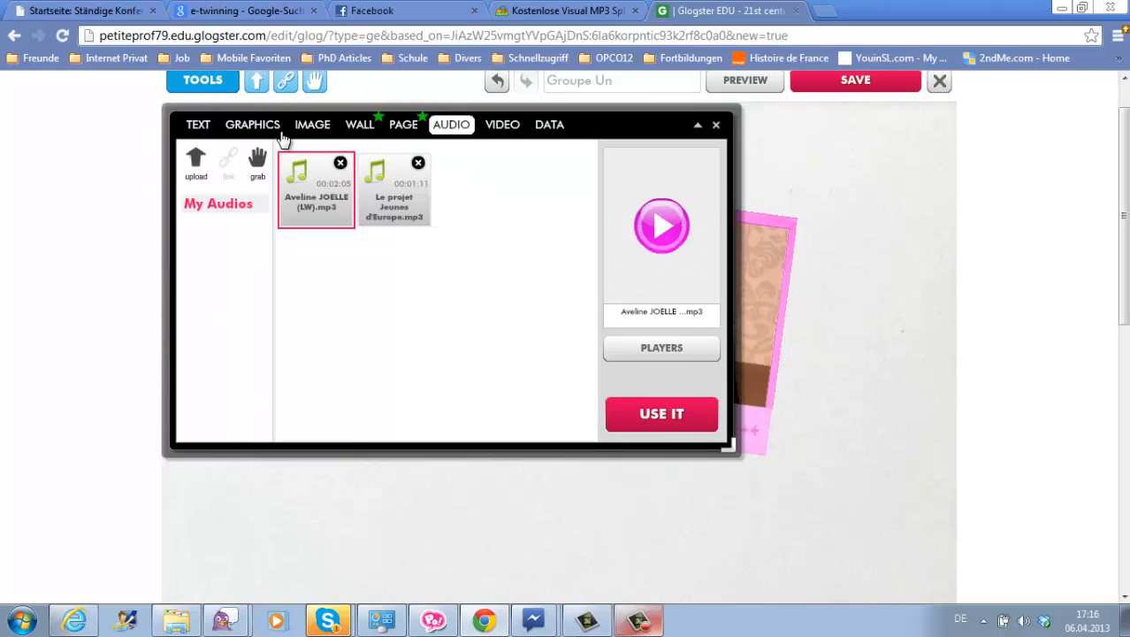
pyautogui.click(366, 128)
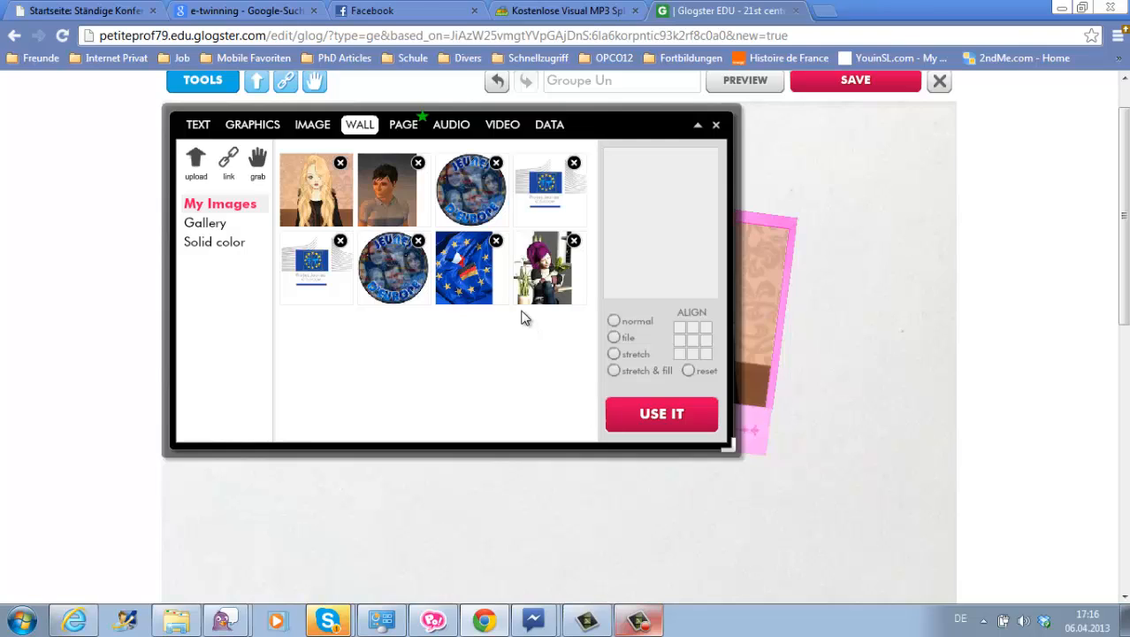
pyautogui.click(469, 299)
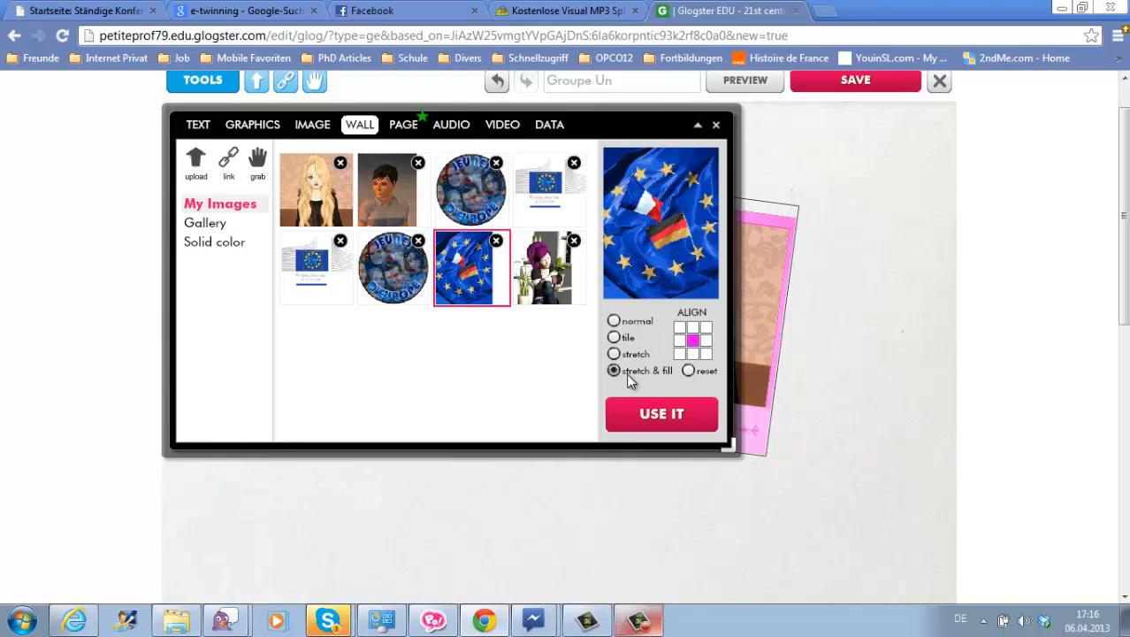
pyautogui.click(665, 416)
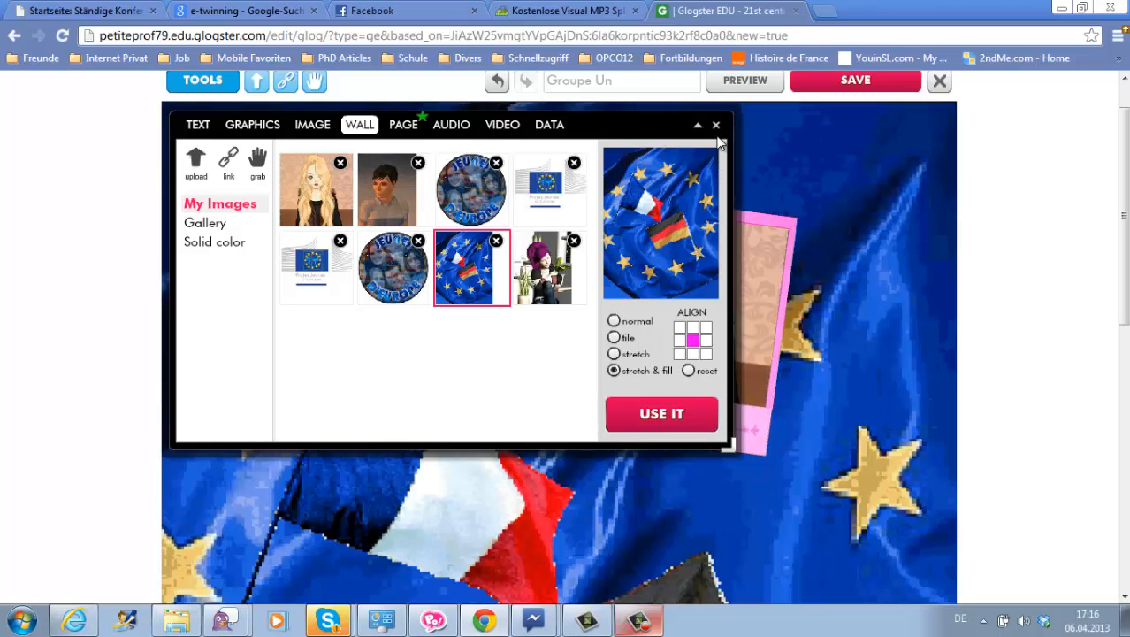
pyautogui.click(715, 124)
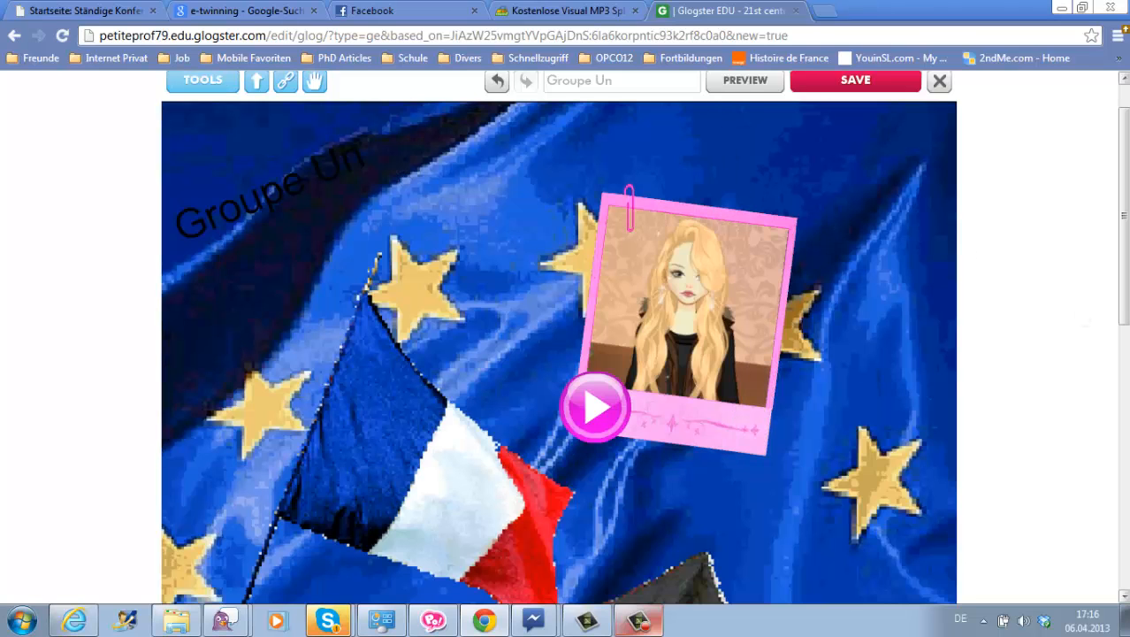
# Recolour the entire "Groupe Un" text to a pale grey-green using the colour wheel
pyautogui.scroll(1, 1126, 301)
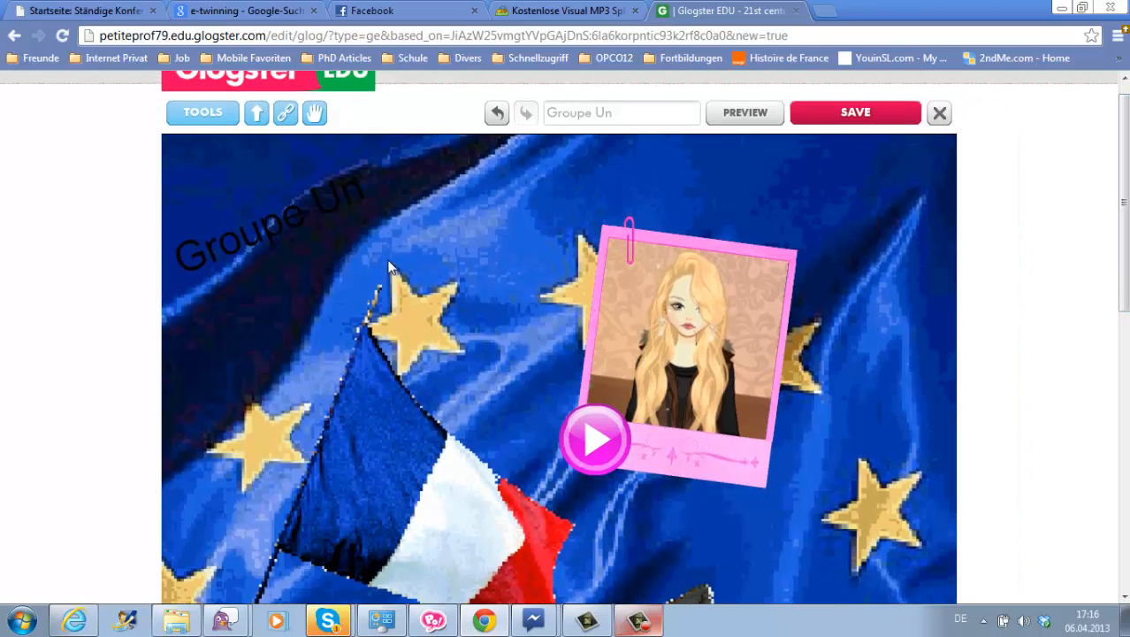
pyautogui.click(283, 228)
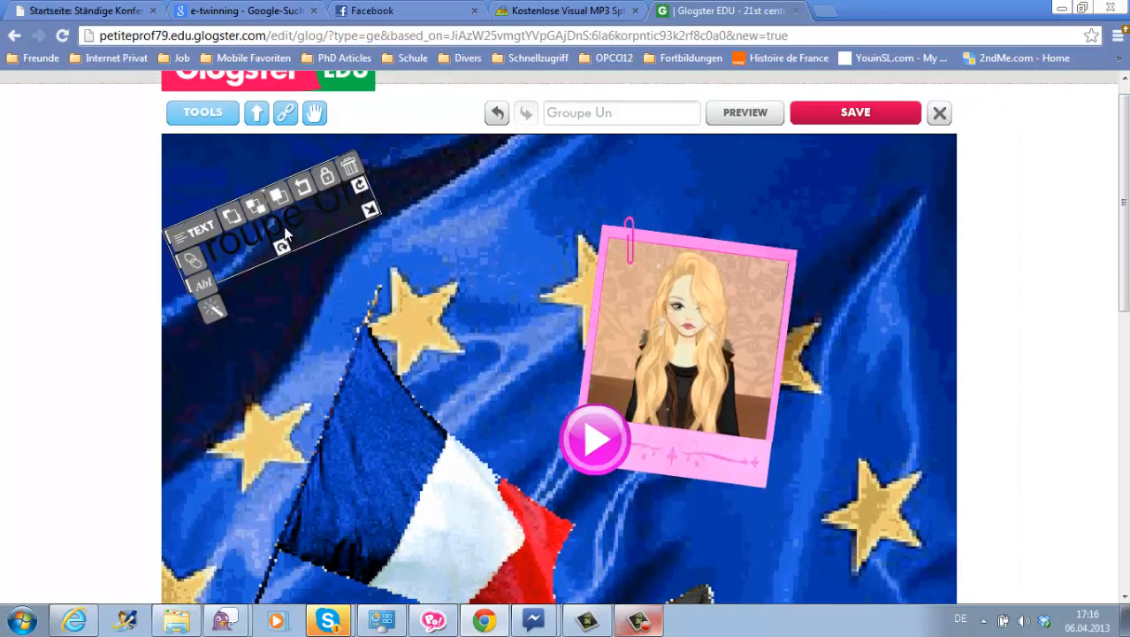
pyautogui.click(214, 248)
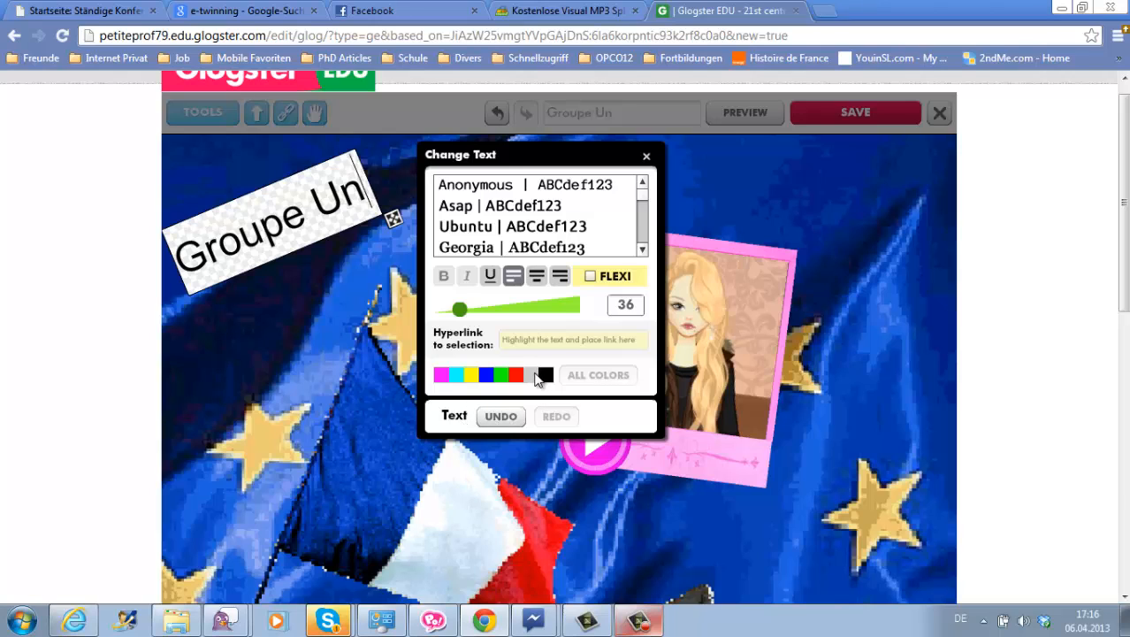
pyautogui.hotkey('ctrl', 'a')
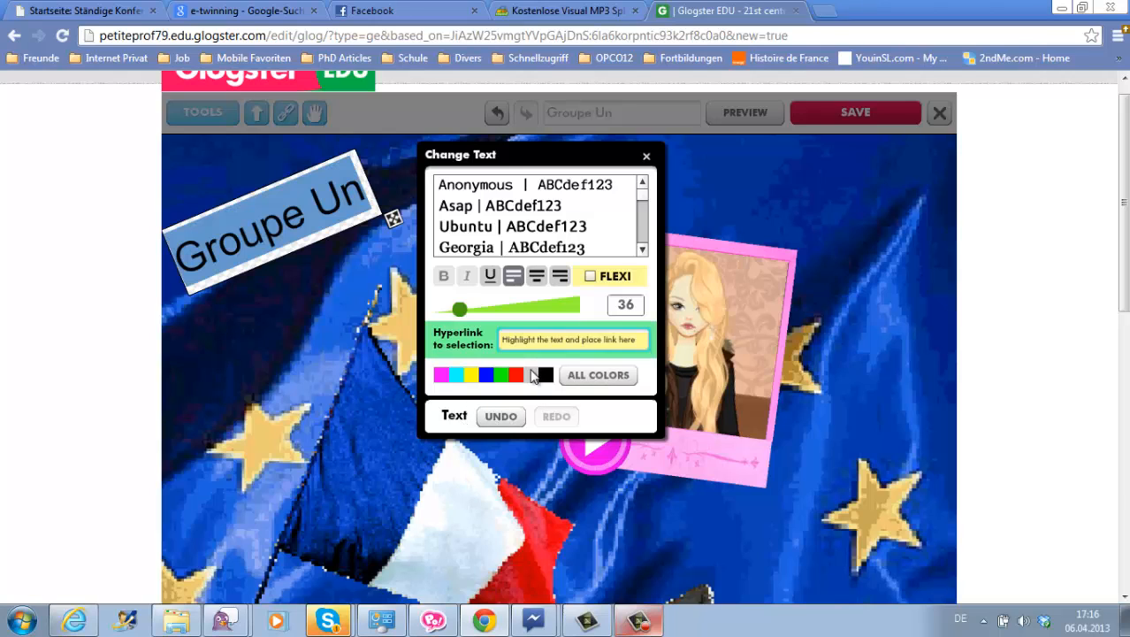
pyautogui.click(599, 386)
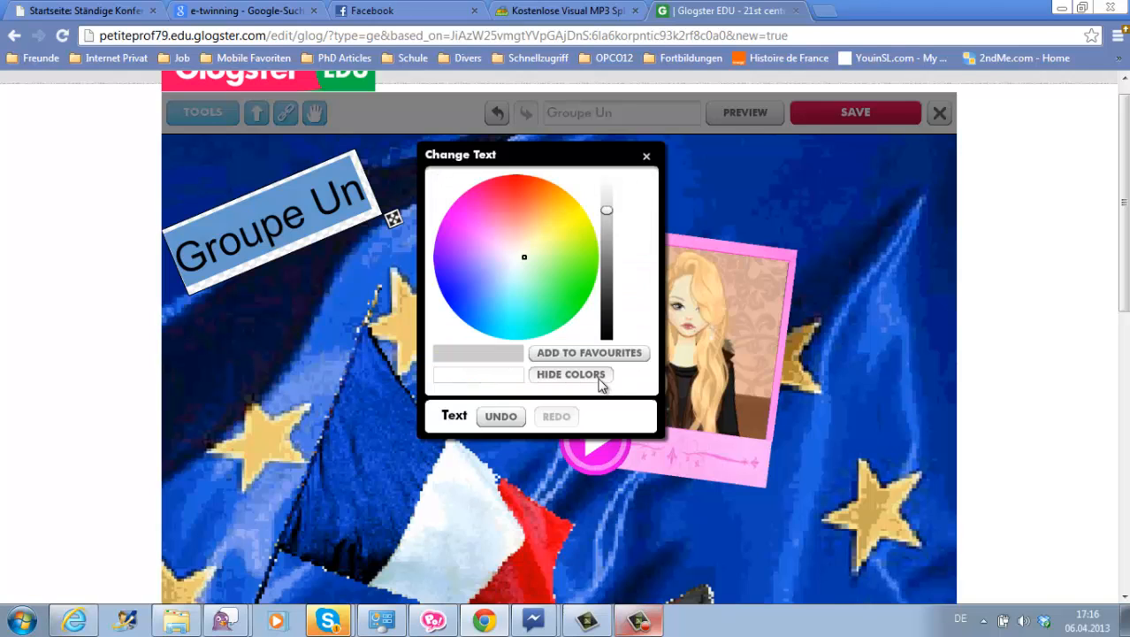
pyautogui.click(524, 258)
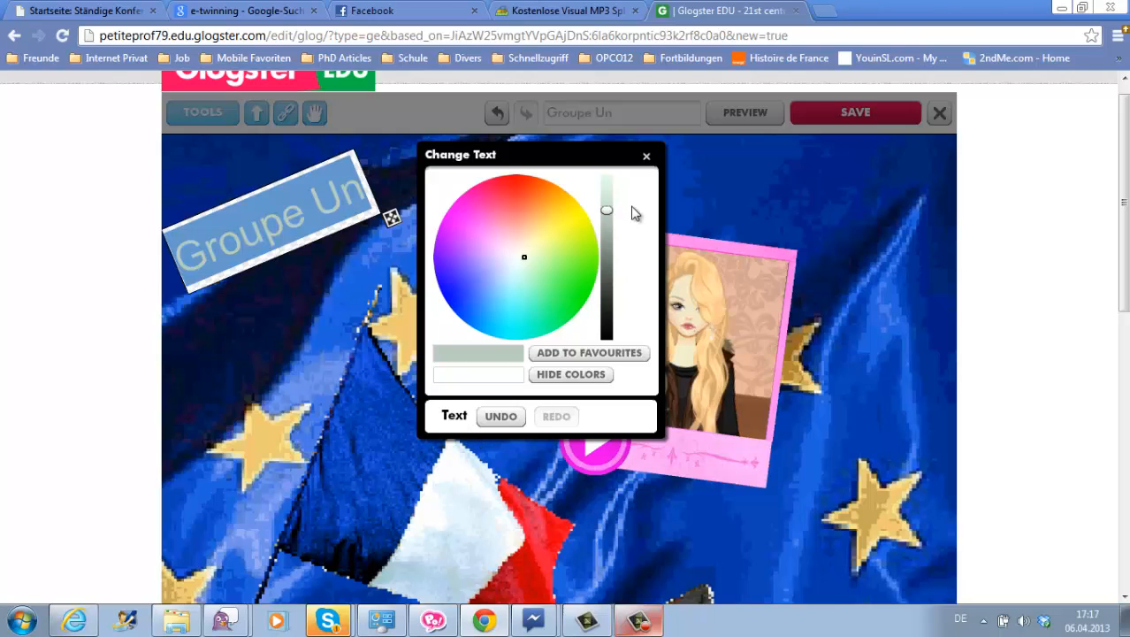
pyautogui.click(647, 157)
pyautogui.click(431, 319)
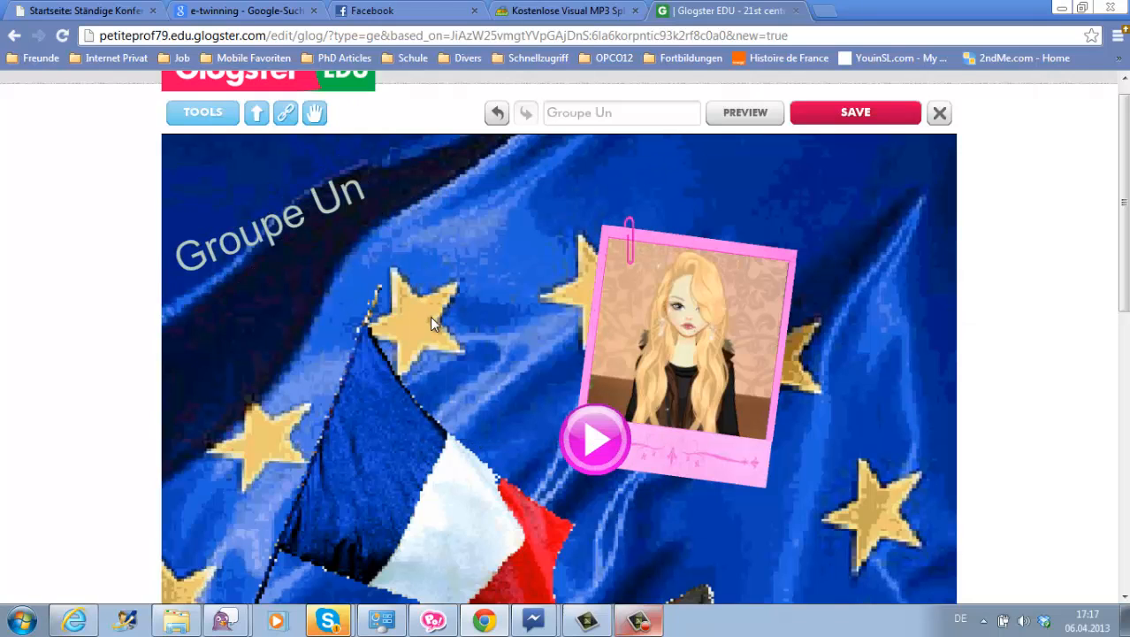
# Save the glog under the URL ending groupe-un with its privacy set to Finished
pyautogui.click(855, 113)
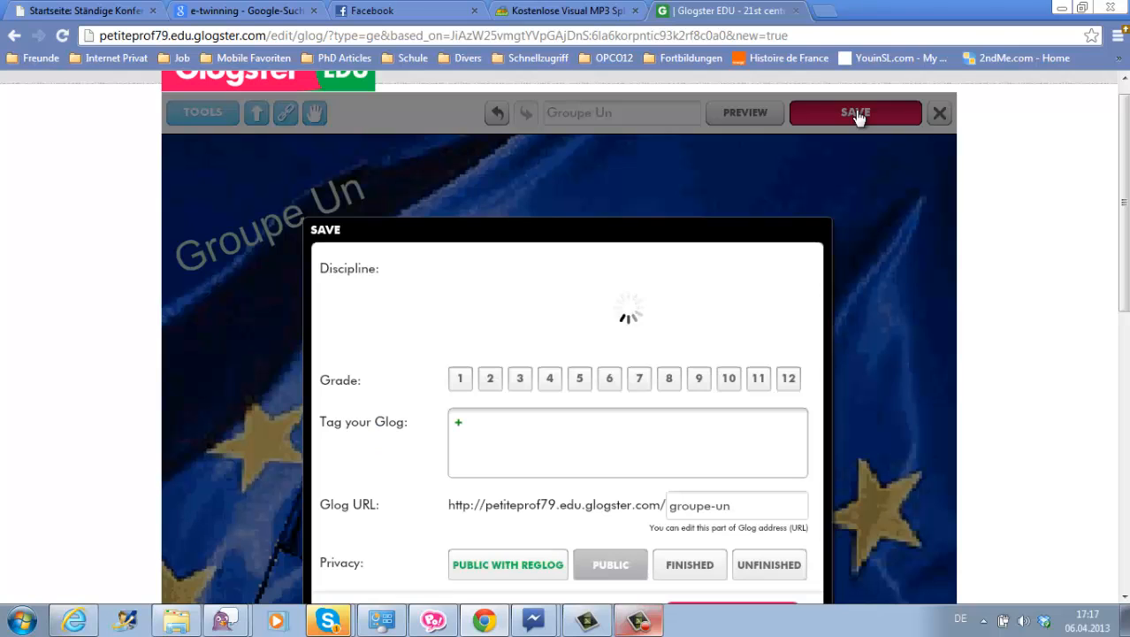
pyautogui.scroll(-3, 1114, 327)
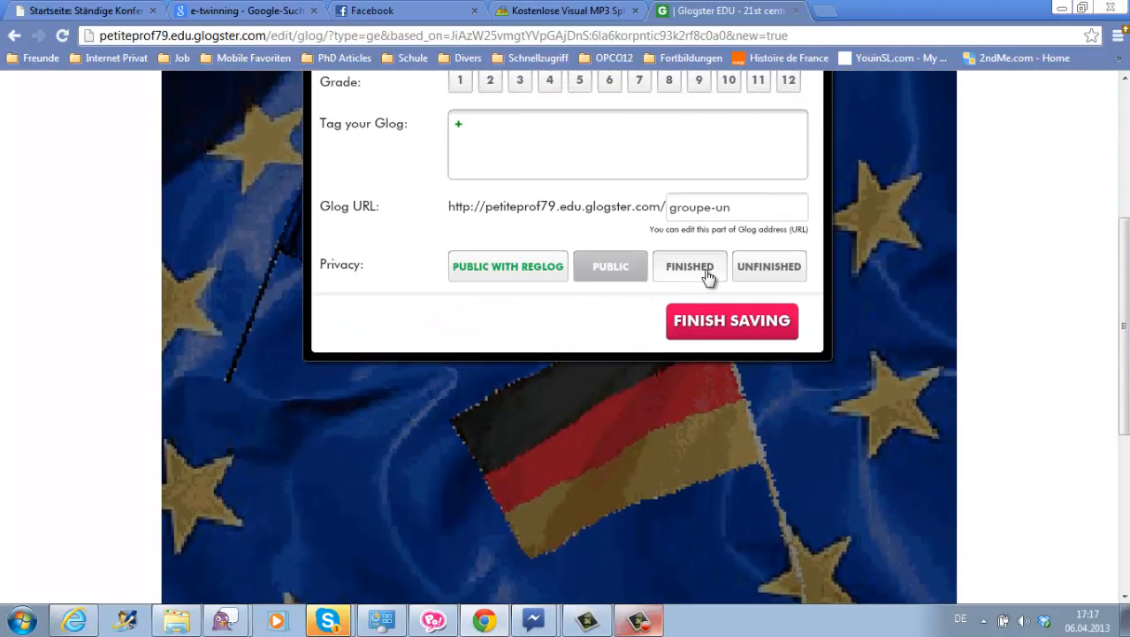
pyautogui.click(708, 277)
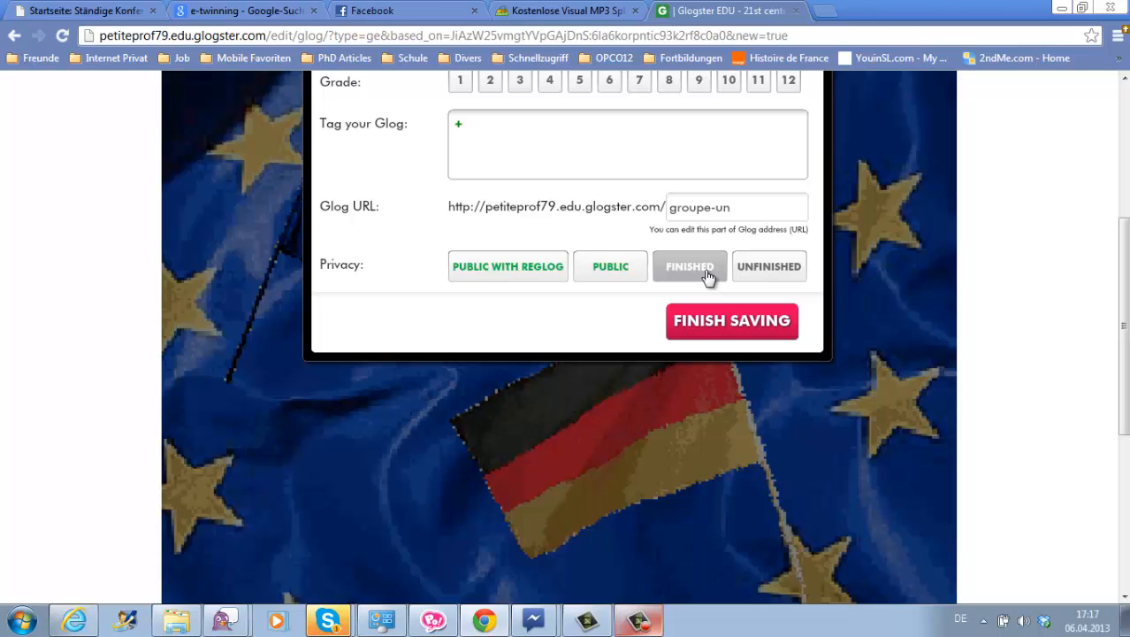
pyautogui.click(725, 321)
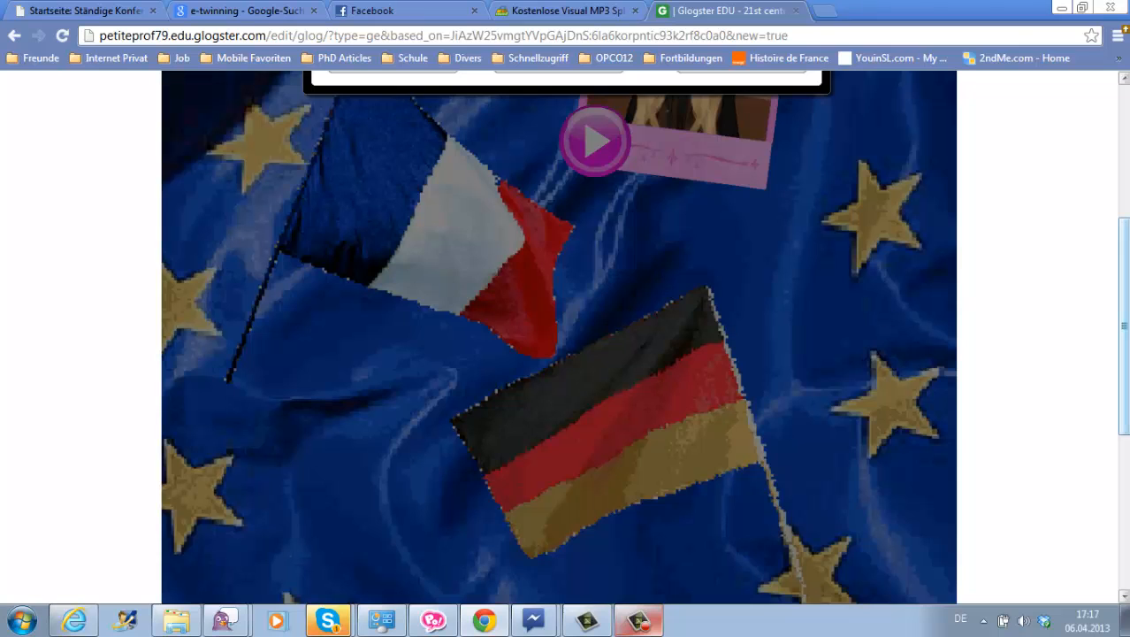
# View the saved glog and test its round audio player by starting and pausing the recording
pyautogui.scroll(5, 590, 347)
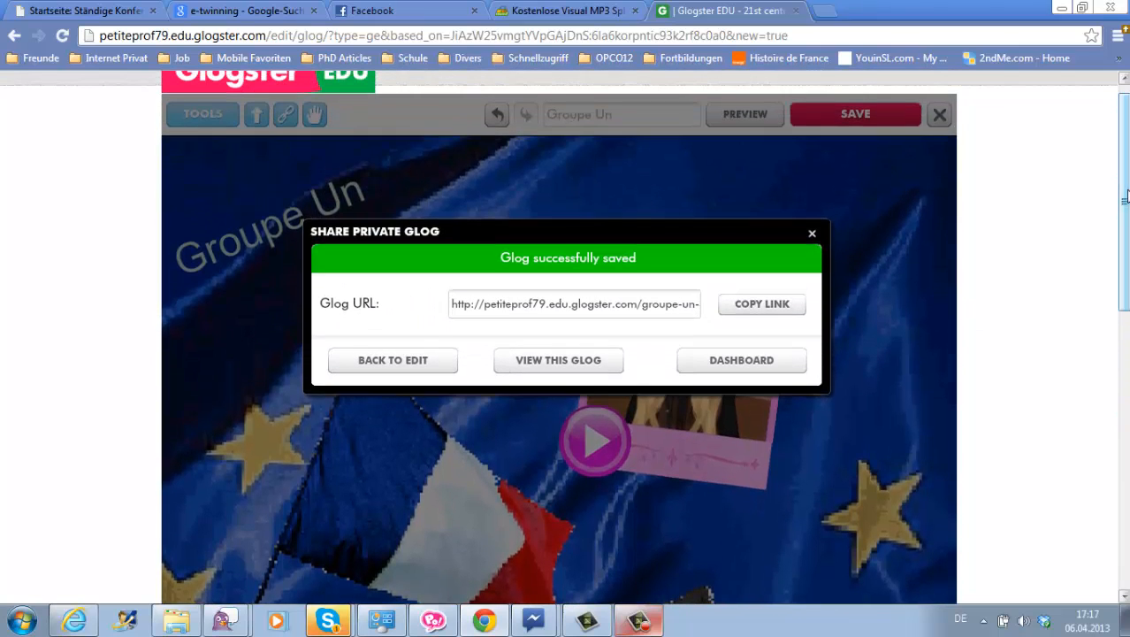
pyautogui.click(567, 364)
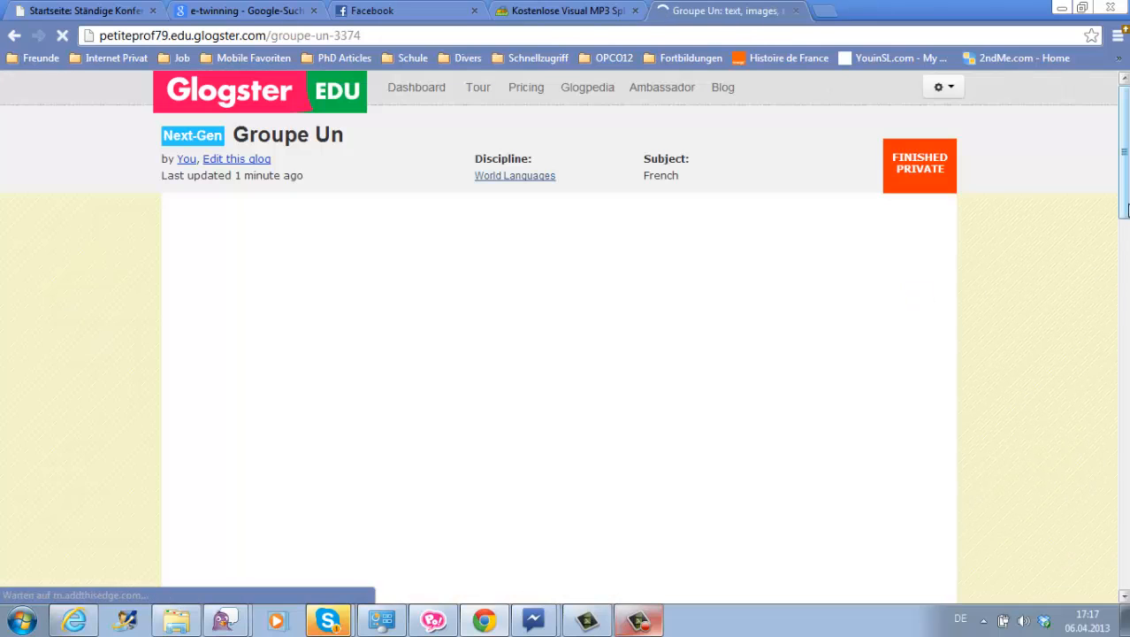
pyautogui.moveTo(1126, 204); pyautogui.dragTo(1126, 240)
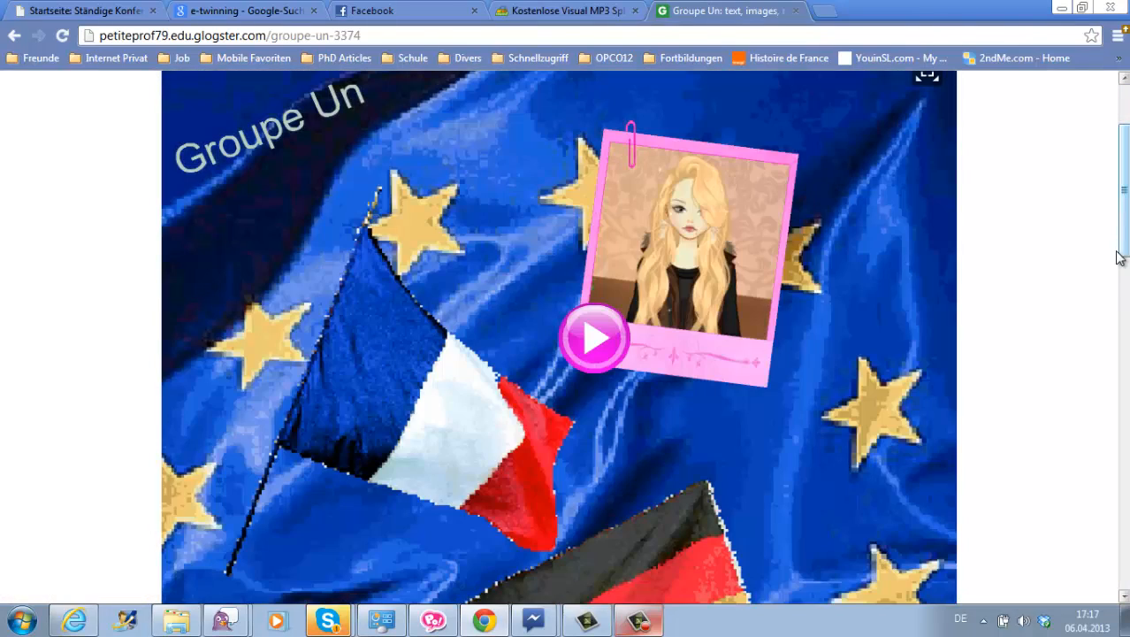
pyautogui.click(590, 350)
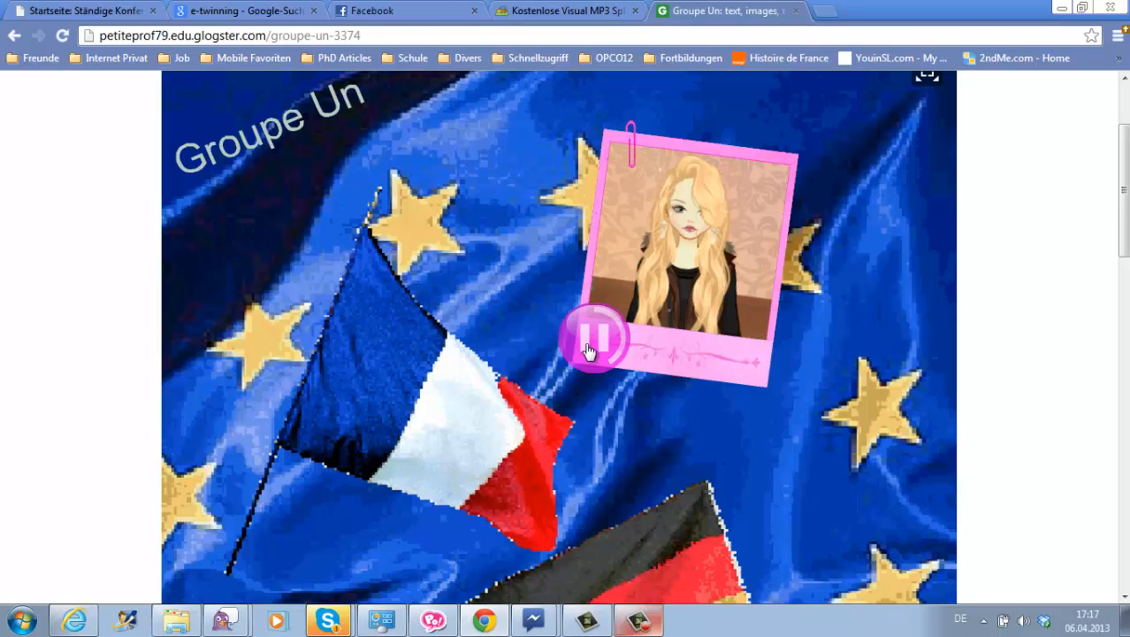
pyautogui.click(590, 351)
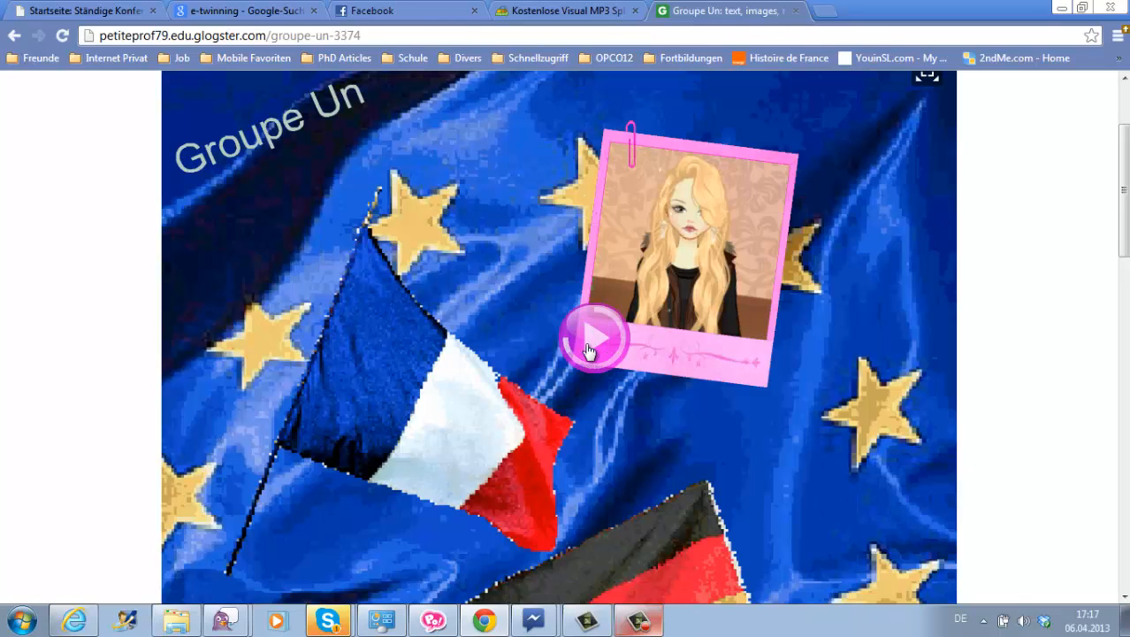